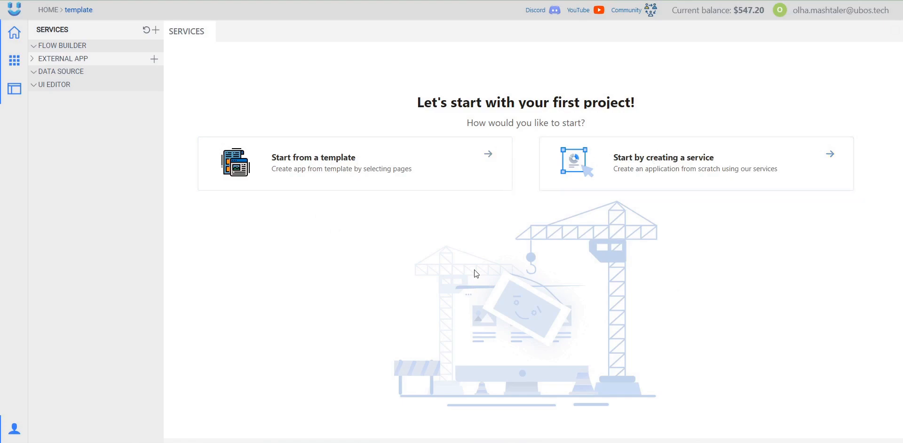
- Open the template gallery, view pages 2–4, return to page 1, and close an extra manager tab
{"action": "left_click", "coordinate": [487, 155]}
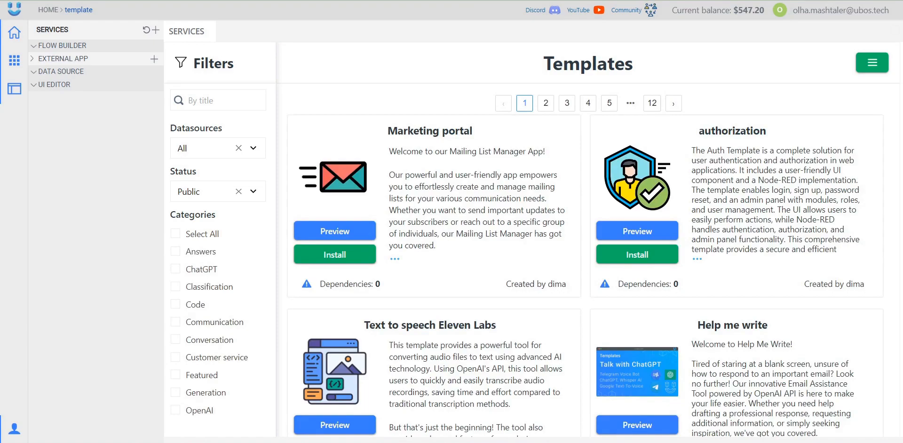
{"action": "scroll", "coordinate": [588, 197], "scroll_direction": "down", "scroll_amount": 2}
{"action": "scroll", "coordinate": [583, 183], "scroll_direction": "up", "scroll_amount": 2}
{"action": "left_click", "coordinate": [546, 103]}
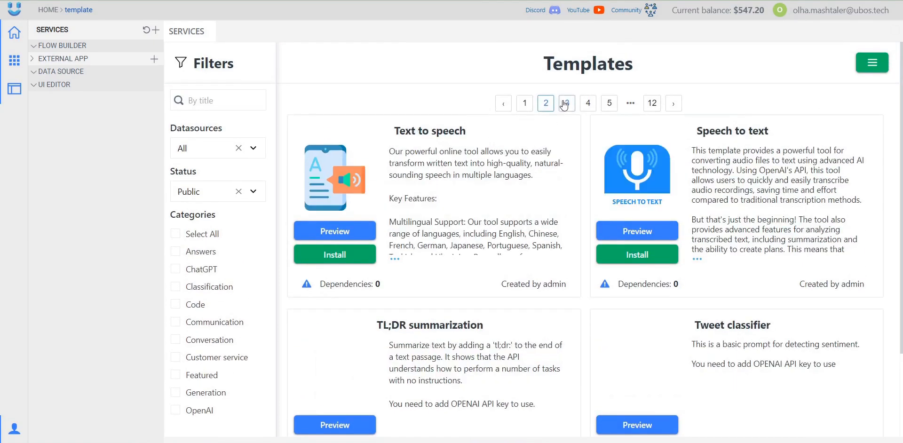
{"action": "left_click", "coordinate": [572, 106]}
{"action": "left_click", "coordinate": [589, 104]}
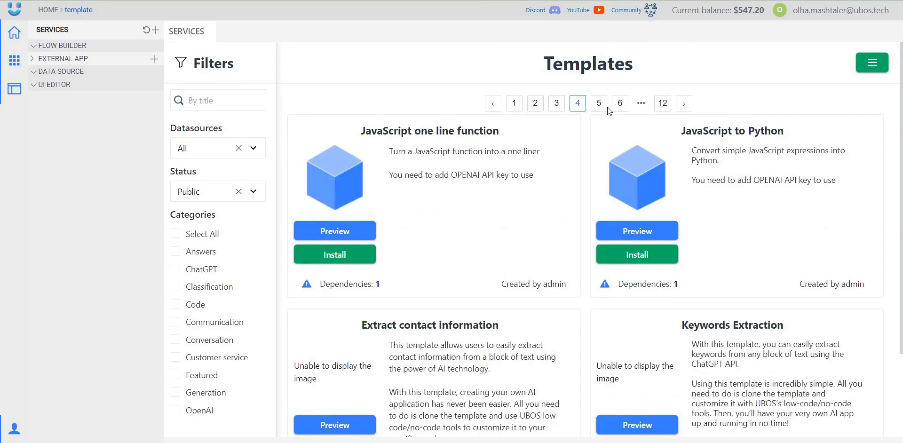
{"action": "left_click", "coordinate": [510, 102]}
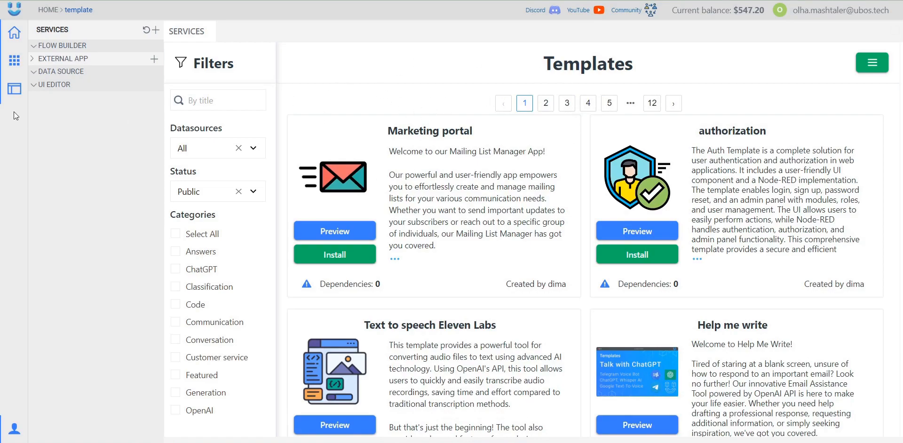
{"action": "left_click", "coordinate": [14, 89]}
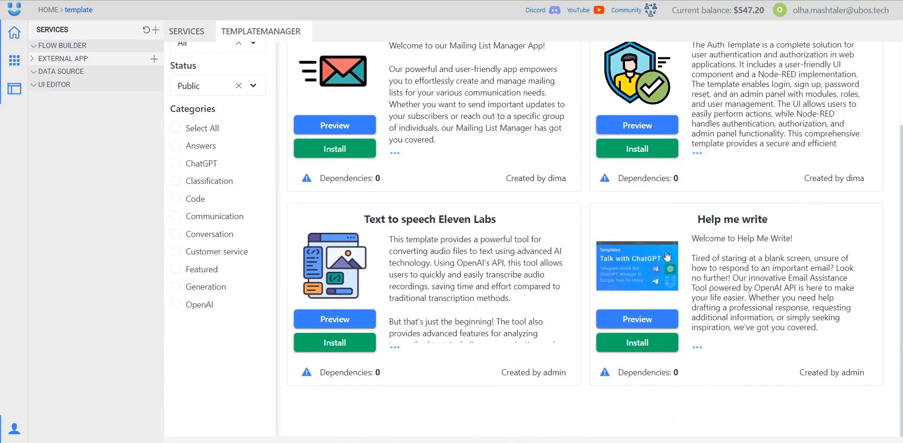
{"action": "left_click", "coordinate": [307, 33]}
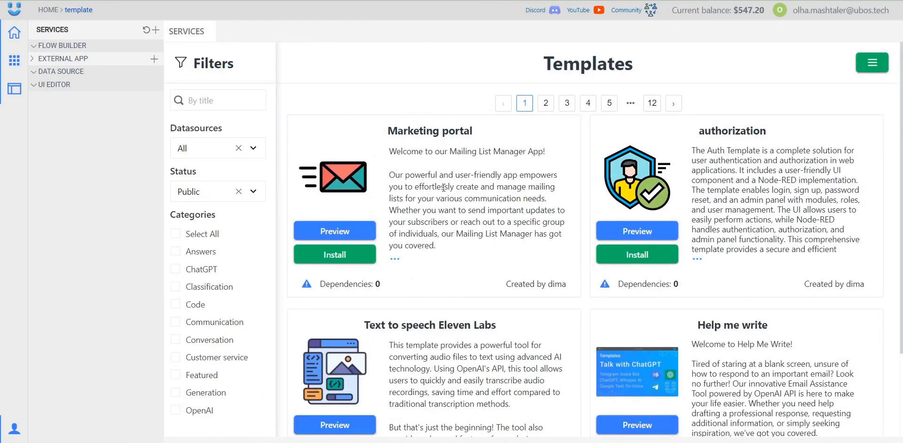
{"action": "left_click", "coordinate": [331, 236]}
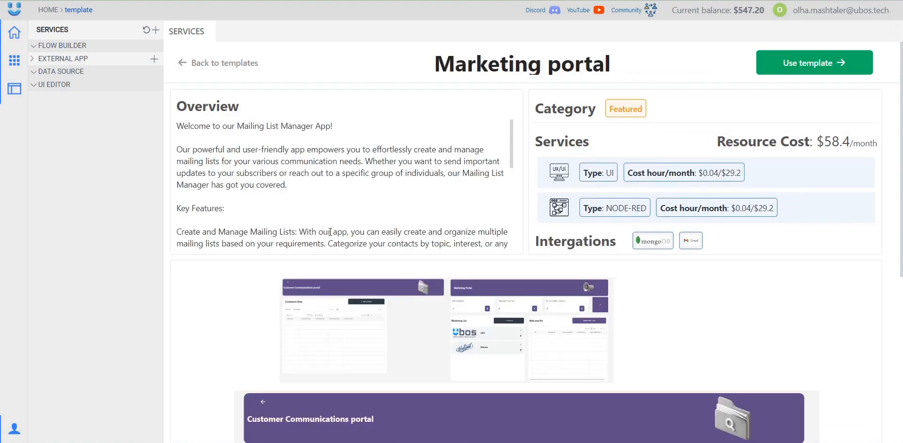
{"action": "scroll", "coordinate": [242, 175], "scroll_direction": "down", "scroll_amount": 3}
{"action": "scroll", "coordinate": [243, 172], "scroll_direction": "up", "scroll_amount": 3}
{"action": "left_click_drag", "start_coordinate": [718, 142], "coordinate": [866, 141]}
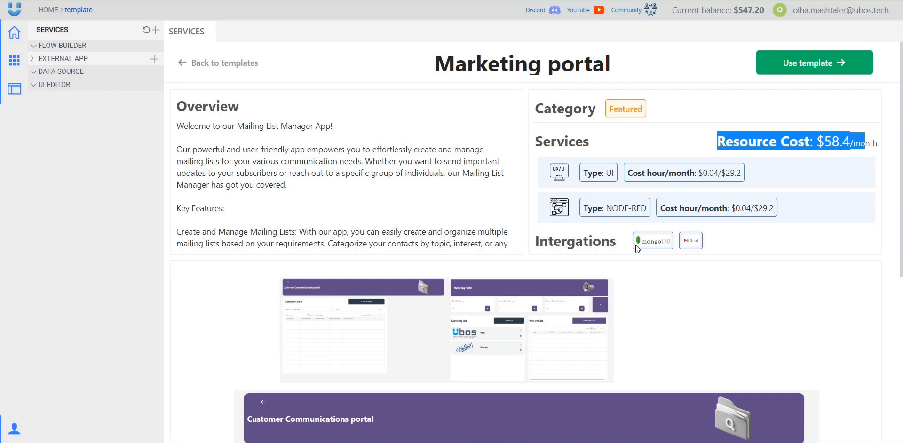
{"action": "scroll", "coordinate": [647, 253], "scroll_direction": "down", "scroll_amount": 1}
{"action": "scroll", "coordinate": [648, 253], "scroll_direction": "down", "scroll_amount": 5}
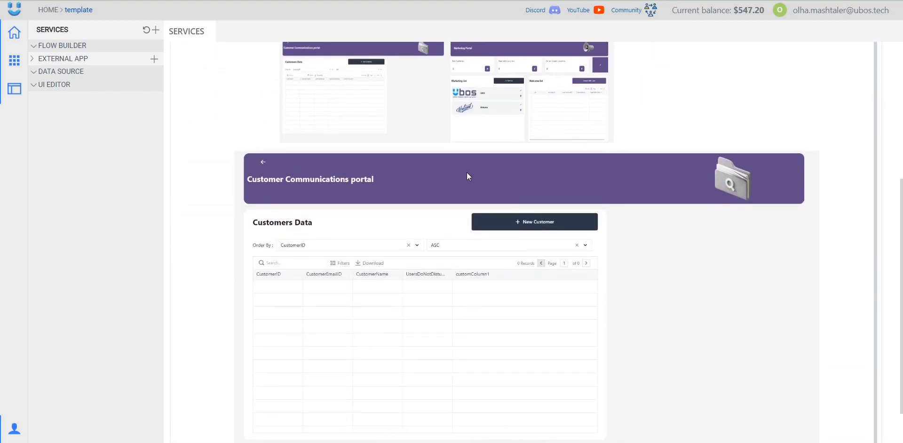
{"action": "scroll", "coordinate": [564, 170], "scroll_direction": "up", "scroll_amount": 1}
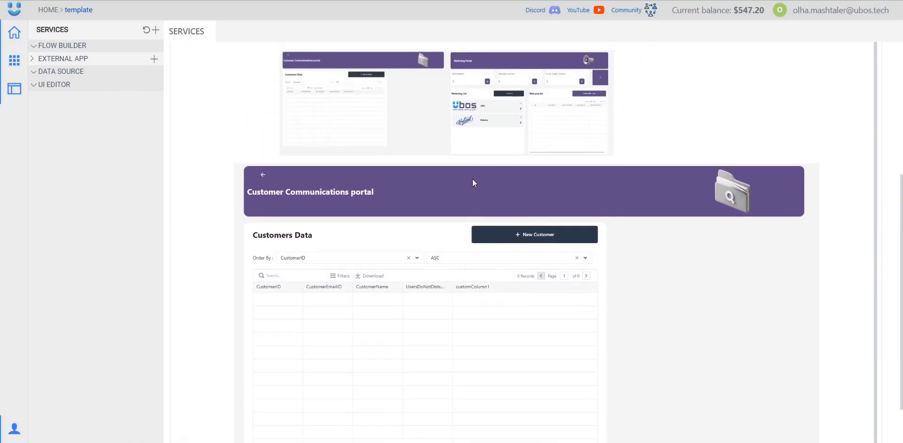
{"action": "left_click", "coordinate": [520, 112]}
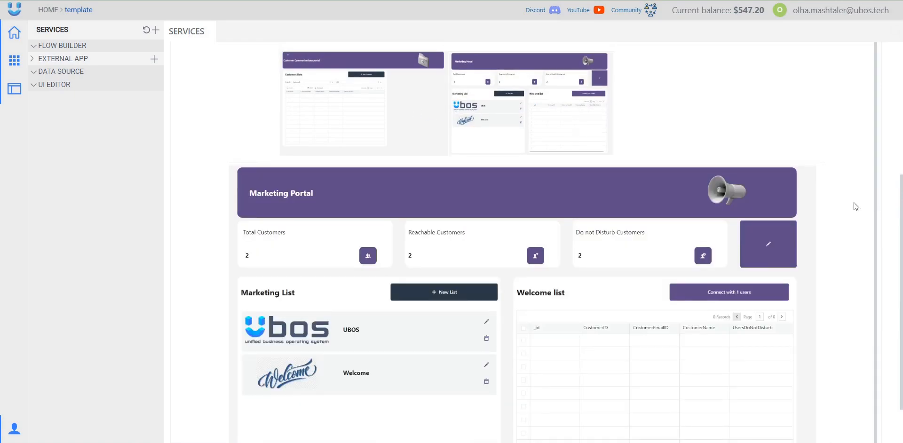
{"action": "scroll", "coordinate": [855, 206], "scroll_direction": "down", "scroll_amount": 1}
{"action": "scroll", "coordinate": [856, 207], "scroll_direction": "up", "scroll_amount": 5}
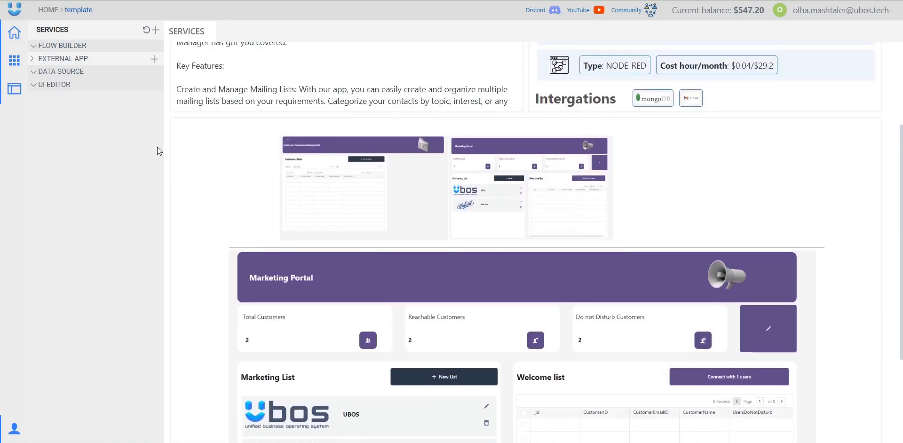
{"action": "left_click", "coordinate": [192, 74]}
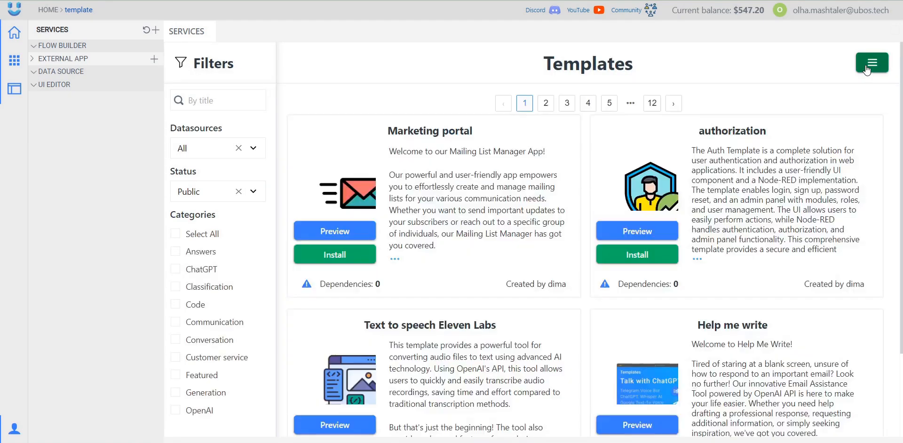
- Filter the list to My templates and open the Create template form
{"action": "left_click", "coordinate": [867, 70]}
{"action": "left_click", "coordinate": [810, 98]}
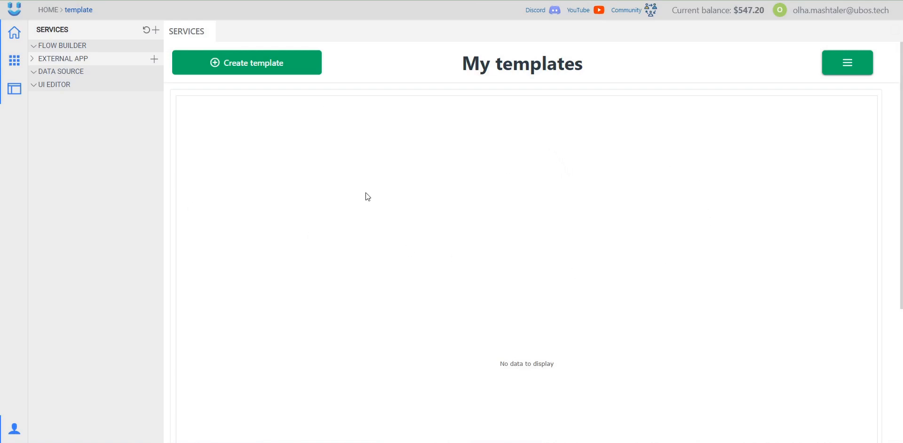
{"action": "left_click", "coordinate": [247, 63]}
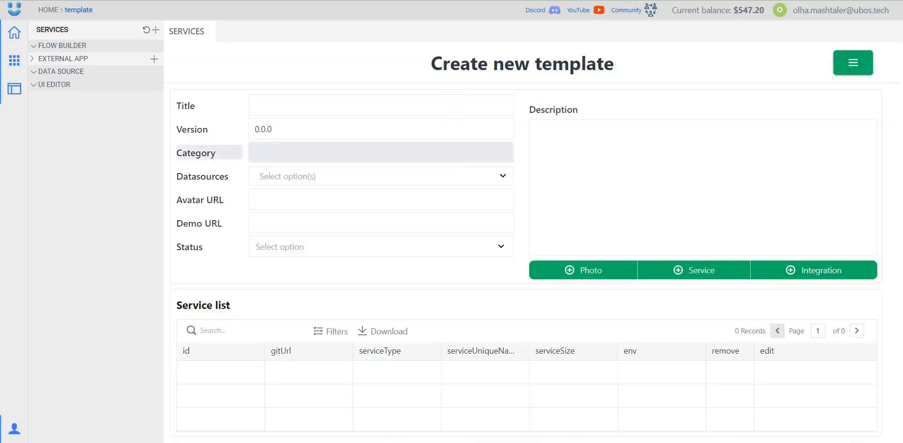
{"action": "scroll", "coordinate": [523, 235], "scroll_direction": "down", "scroll_amount": 2}
{"action": "scroll", "coordinate": [520, 324], "scroll_direction": "up", "scroll_amount": 2}
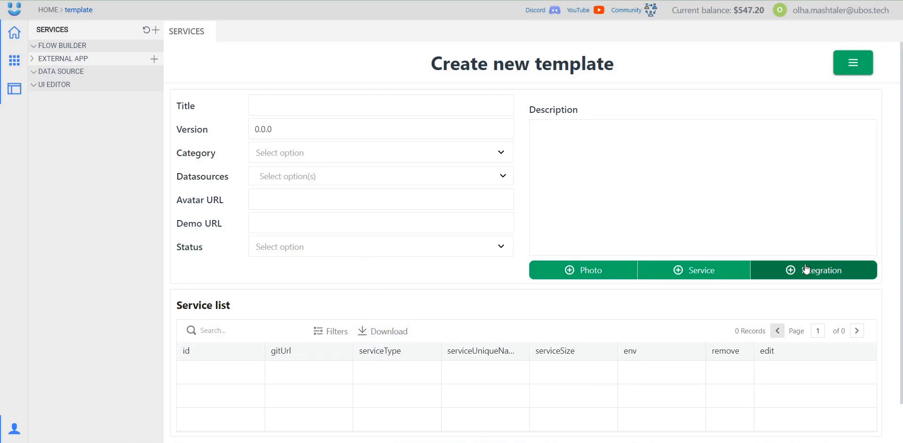
- Enter title 'Speech to text', version 0.0.1 and category Generation
{"action": "left_click", "coordinate": [270, 105]}
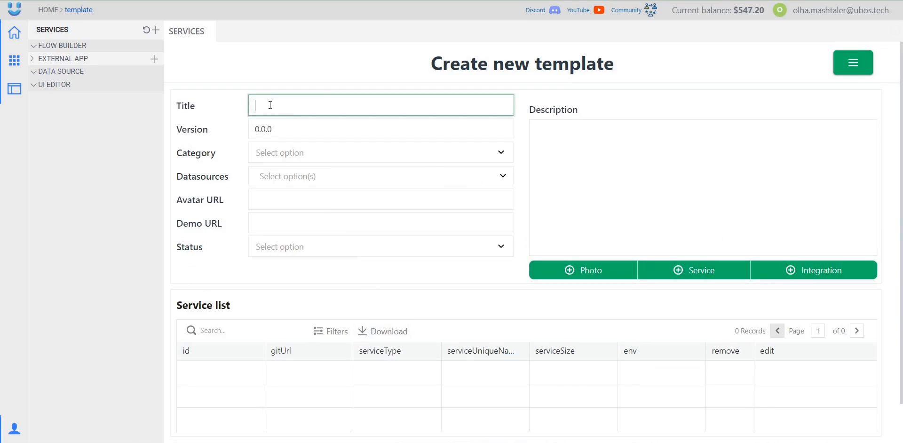
{"action": "type", "text": "Speech to text"}
{"action": "left_click", "coordinate": [298, 86]}
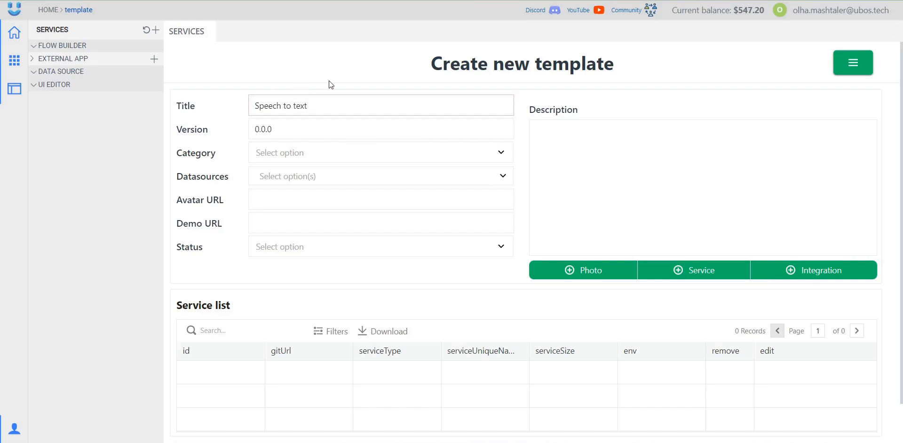
{"action": "left_click", "coordinate": [331, 133]}
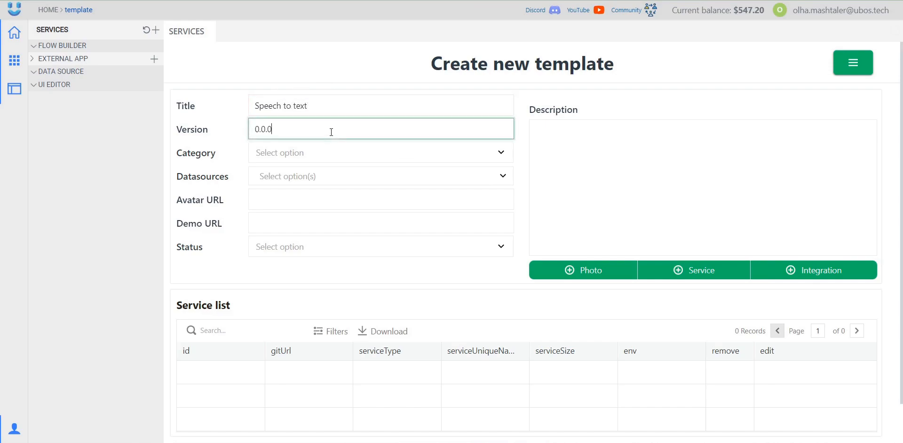
{"action": "left_click", "coordinate": [281, 153]}
{"action": "scroll", "coordinate": [325, 262], "scroll_direction": "down", "scroll_amount": 3}
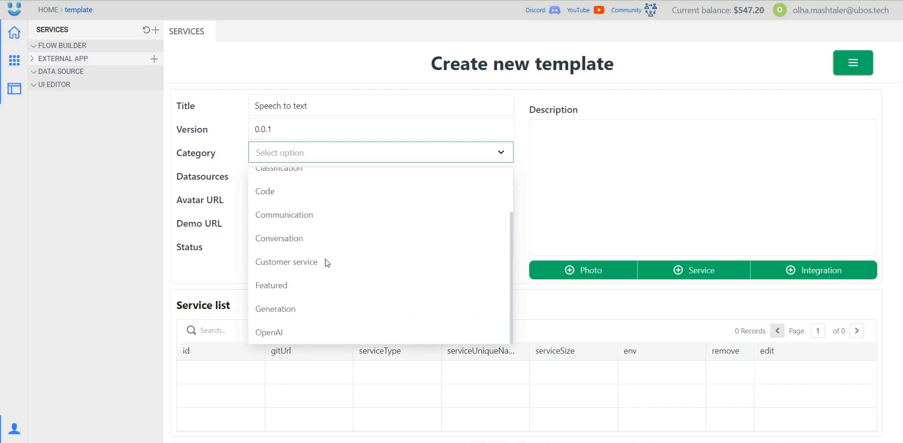
{"action": "left_click", "coordinate": [318, 316]}
- Tick REST API as the datasource and paste the avatar image URL
{"action": "left_click", "coordinate": [290, 185]}
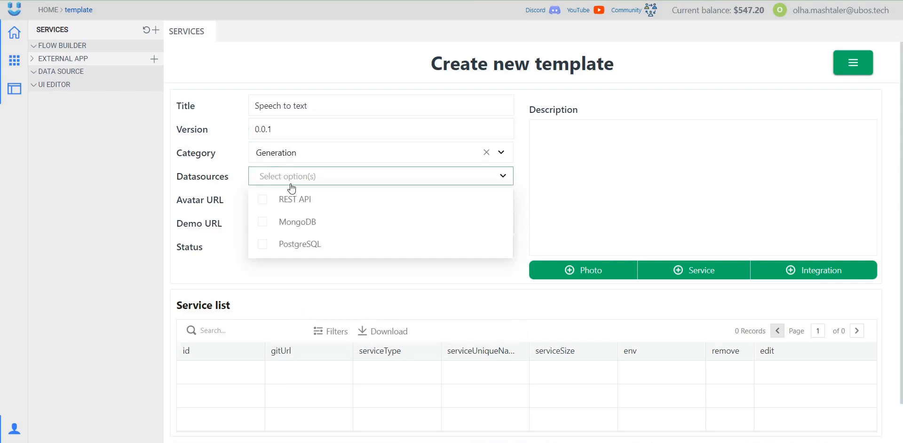
{"action": "left_click", "coordinate": [276, 203]}
{"action": "left_click", "coordinate": [288, 200]}
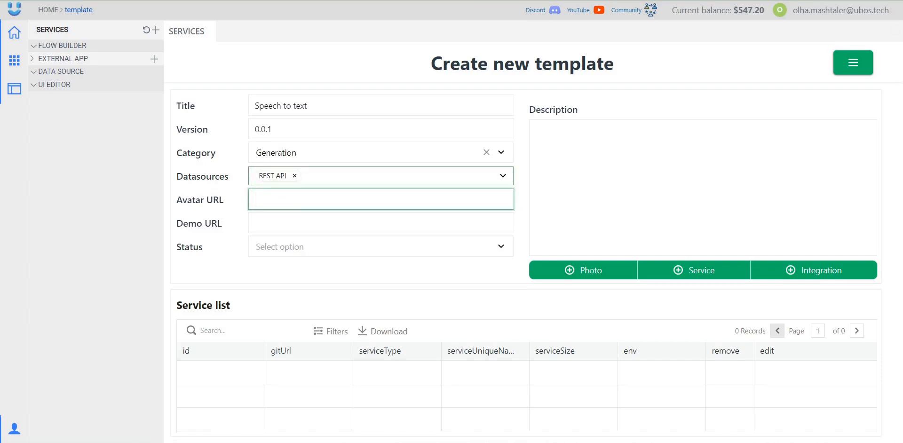
{"action": "left_click", "coordinate": [432, 247]}
{"action": "left_click", "coordinate": [399, 202]}
{"action": "key", "text": "ctrl+v"}
{"action": "left_click", "coordinate": [350, 215]}
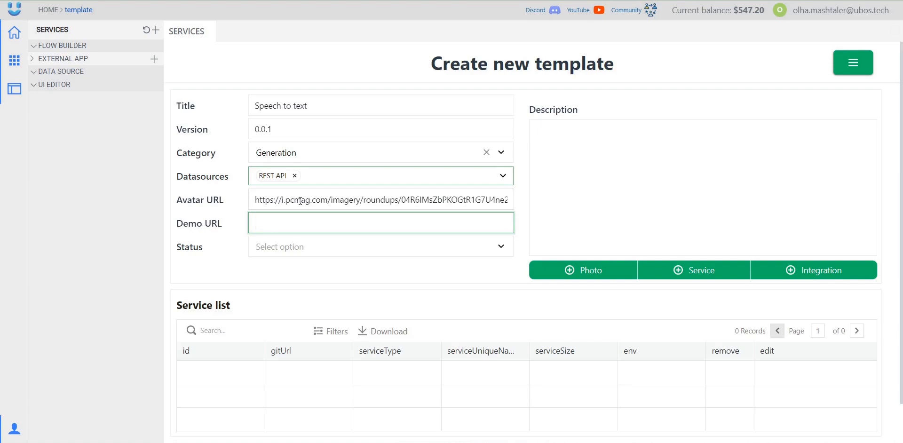
{"action": "left_click_drag", "start_coordinate": [390, 201], "coordinate": [337, 201]}
{"action": "left_click", "coordinate": [280, 223]}
- Set the template status to Private and invite the account's e-mail address as a user
{"action": "left_click", "coordinate": [319, 253]}
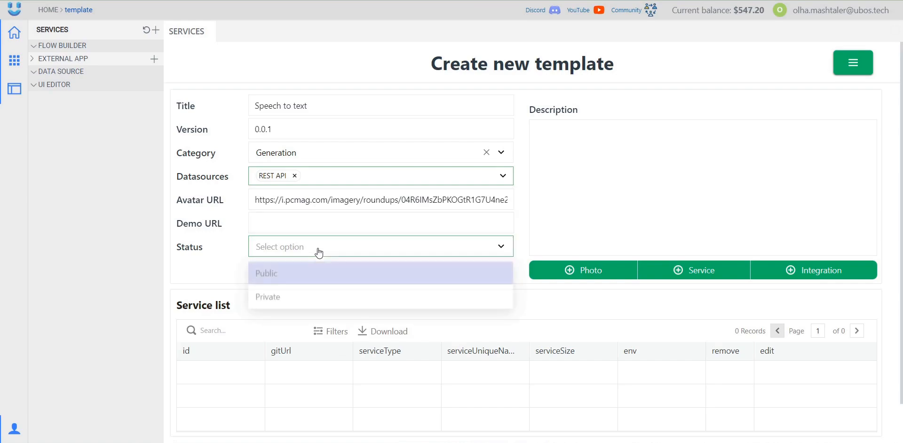
{"action": "left_click", "coordinate": [282, 296]}
{"action": "left_click", "coordinate": [287, 274]}
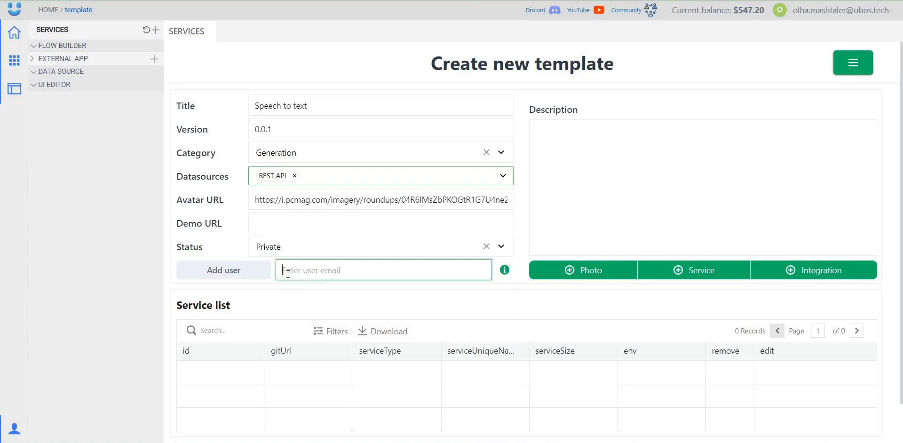
{"action": "triple_click", "coordinate": [823, 10]}
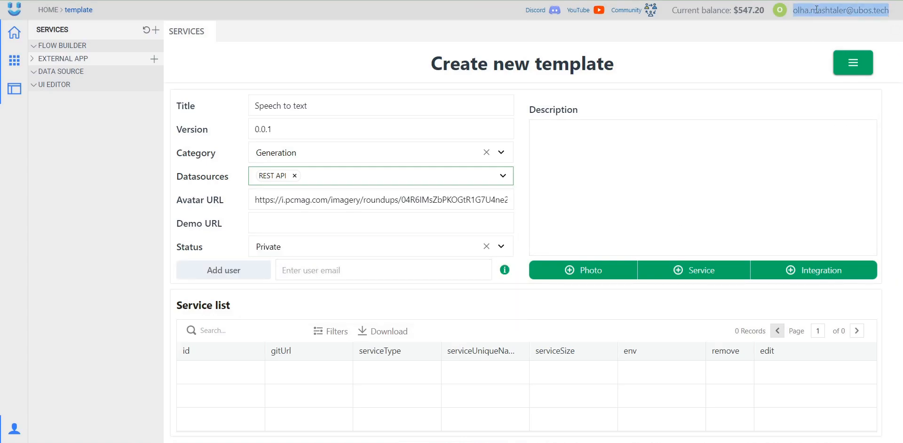
{"action": "right_click", "coordinate": [823, 11]}
{"action": "left_click", "coordinate": [809, 44]}
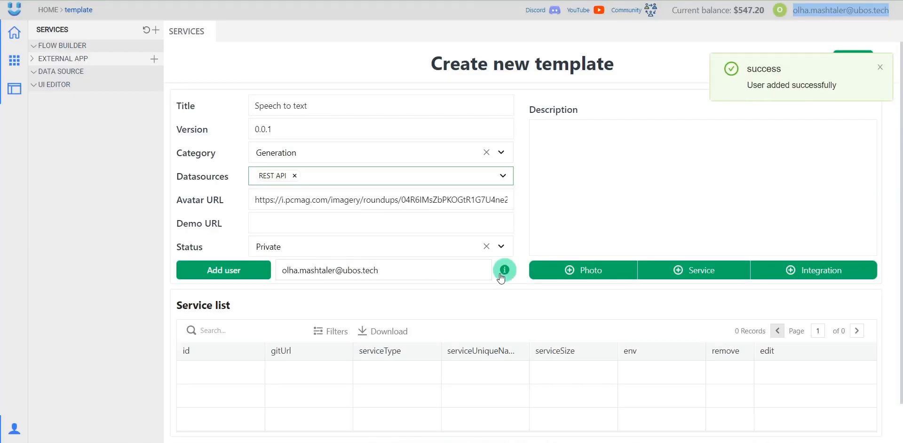
- Remove the invited user and switch the template status to Public
{"action": "left_click", "coordinate": [504, 272]}
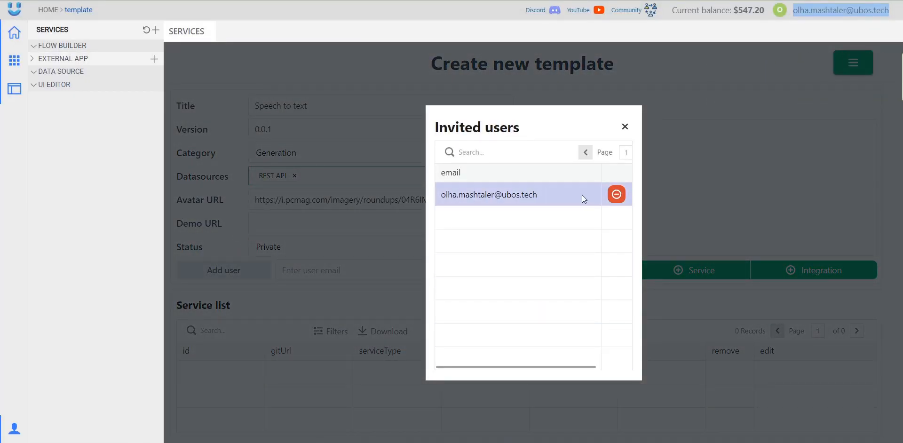
{"action": "left_click", "coordinate": [616, 194]}
{"action": "left_click", "coordinate": [314, 250]}
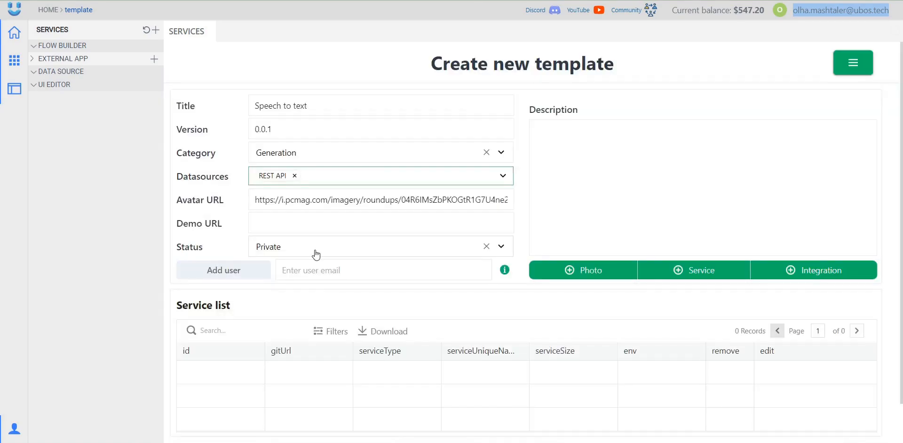
{"action": "left_click", "coordinate": [287, 254]}
{"action": "left_click", "coordinate": [268, 272]}
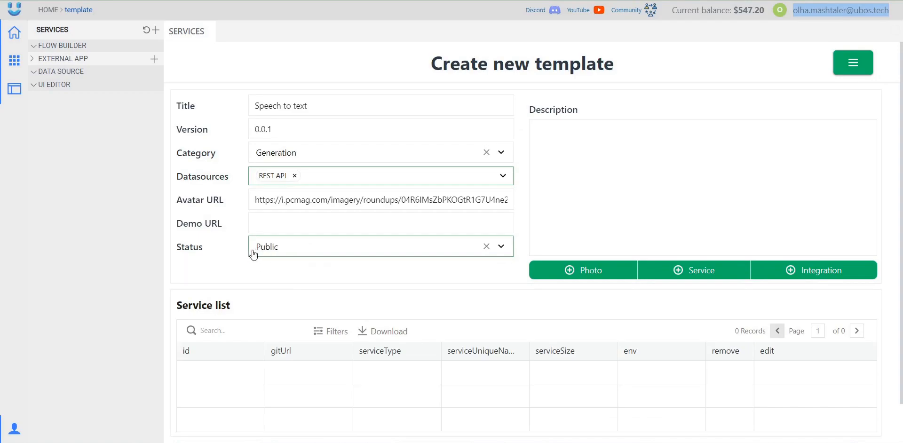
{"action": "left_click", "coordinate": [603, 182]}
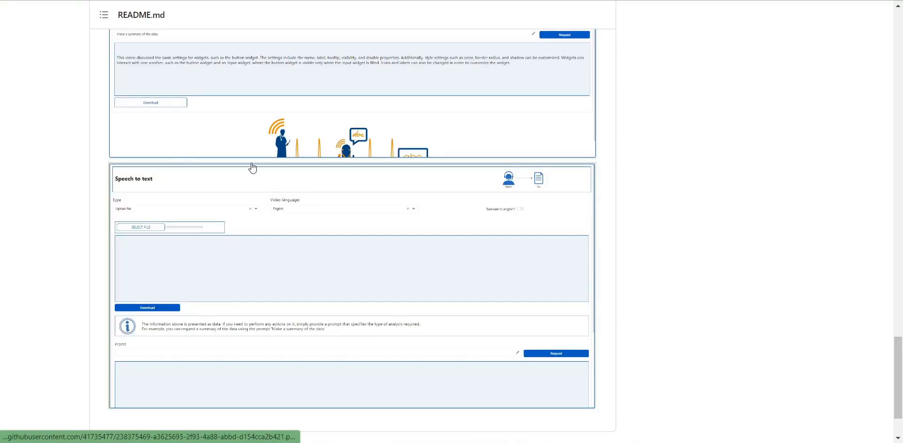
- Copy the GitHub README text through its Conclusion into the template's Description
{"action": "scroll", "coordinate": [251, 169], "scroll_direction": "up", "scroll_amount": 10}
{"action": "scroll", "coordinate": [188, 223], "scroll_direction": "up", "scroll_amount": 10}
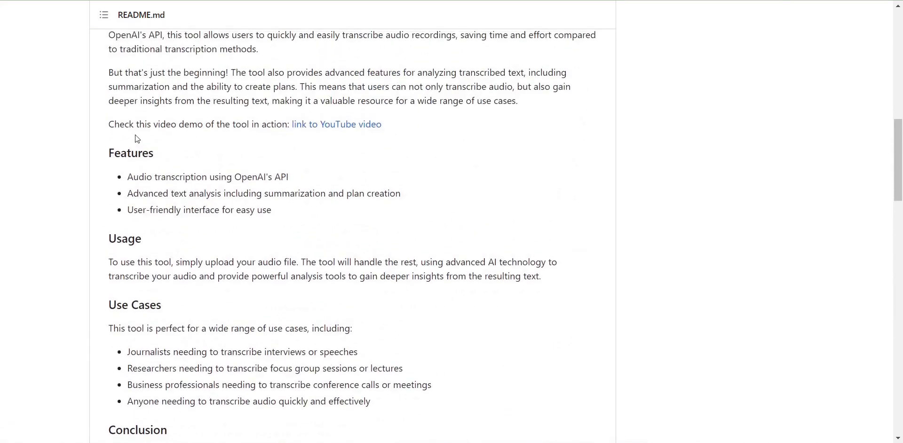
{"action": "scroll", "coordinate": [123, 141], "scroll_direction": "down", "scroll_amount": 3}
{"action": "left_click_drag", "start_coordinate": [108, 79], "coordinate": [266, 361]}
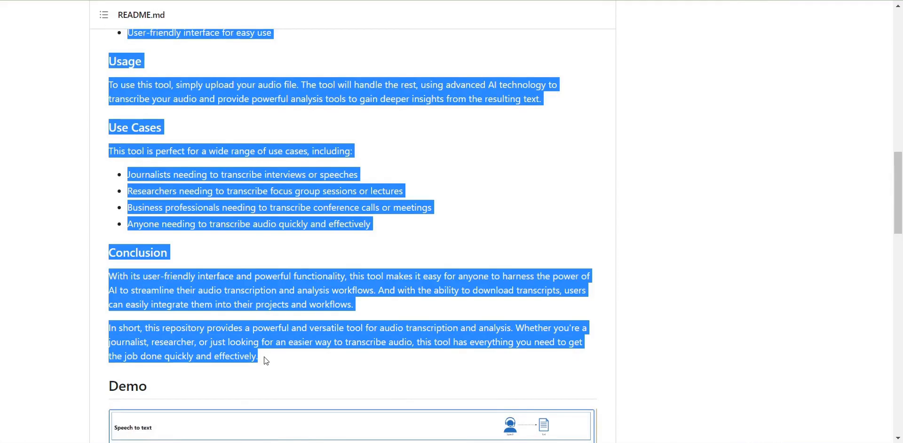
{"action": "key", "text": "ctrl+c"}
{"action": "key", "text": "alt+Tab"}
{"action": "key", "text": "ctrl+v"}
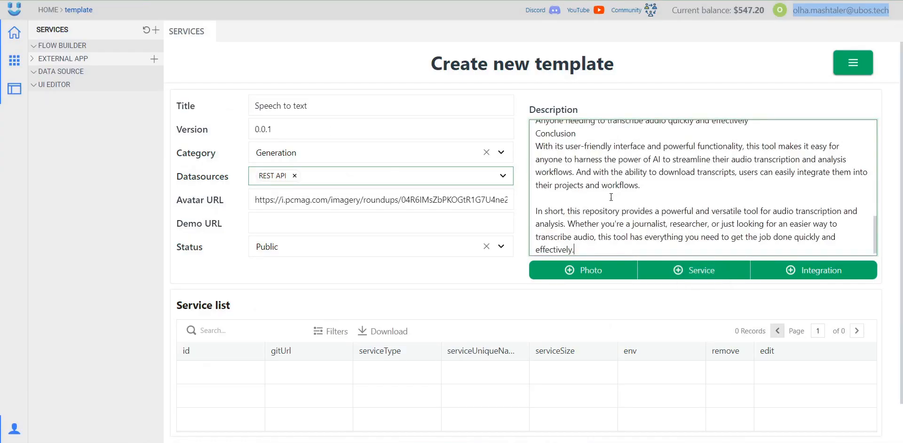
- Upload the first two screenshot images to the template
{"action": "scroll", "coordinate": [622, 205], "scroll_direction": "up", "scroll_amount": 3}
{"action": "scroll", "coordinate": [622, 205], "scroll_direction": "down", "scroll_amount": 10}
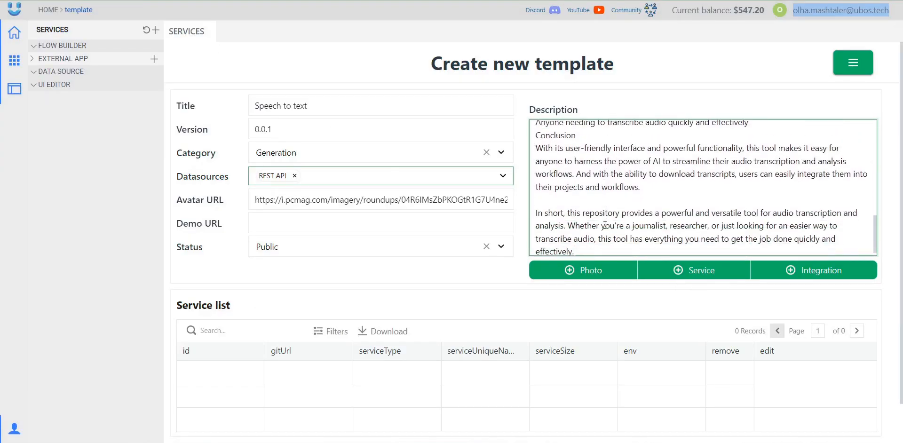
{"action": "left_click", "coordinate": [583, 274]}
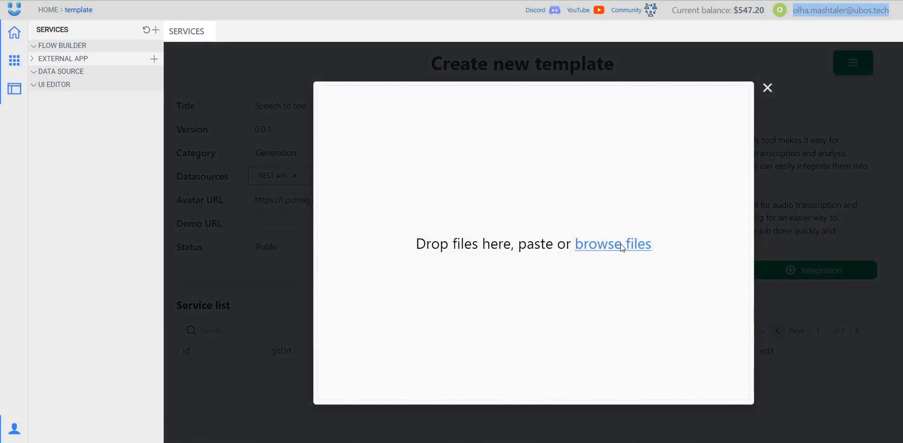
{"action": "left_click", "coordinate": [623, 248]}
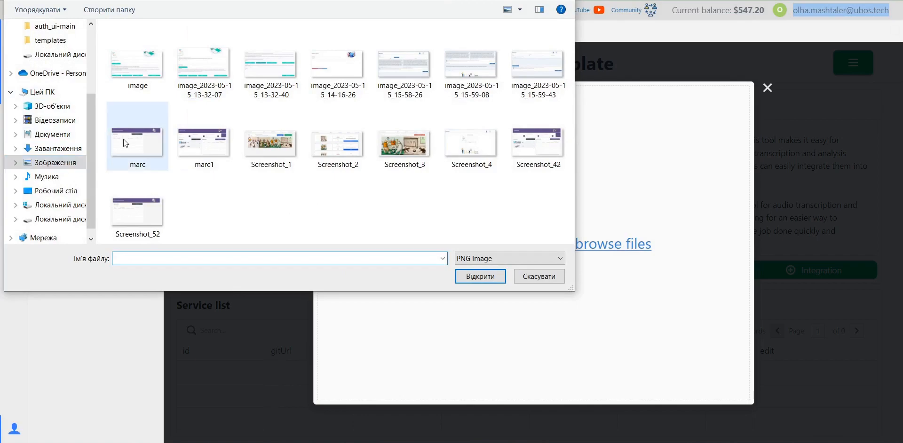
{"action": "double_click", "coordinate": [516, 61]}
{"action": "left_click", "coordinate": [369, 394]}
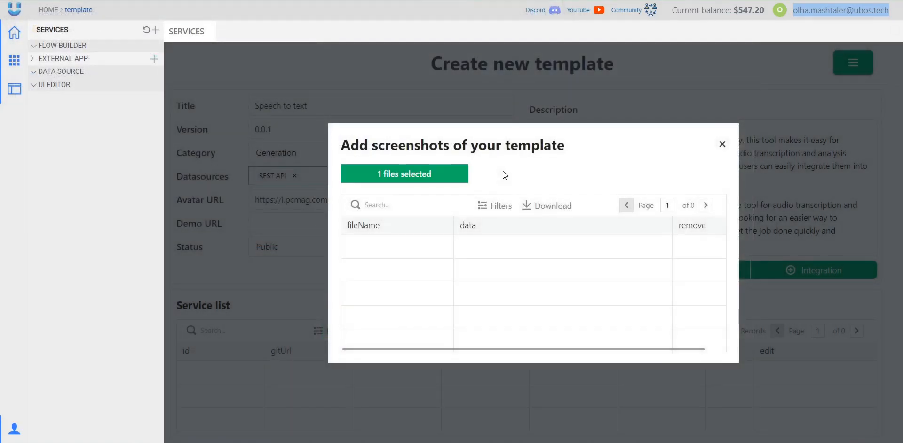
{"action": "left_click", "coordinate": [431, 176]}
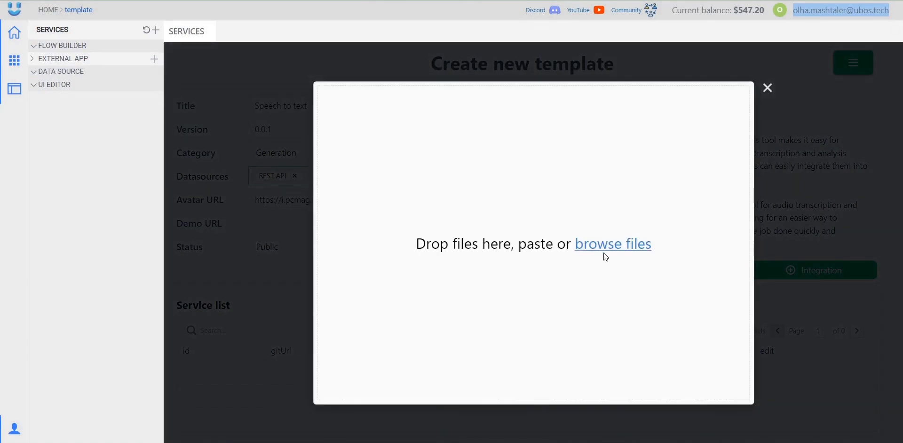
{"action": "left_click", "coordinate": [605, 245]}
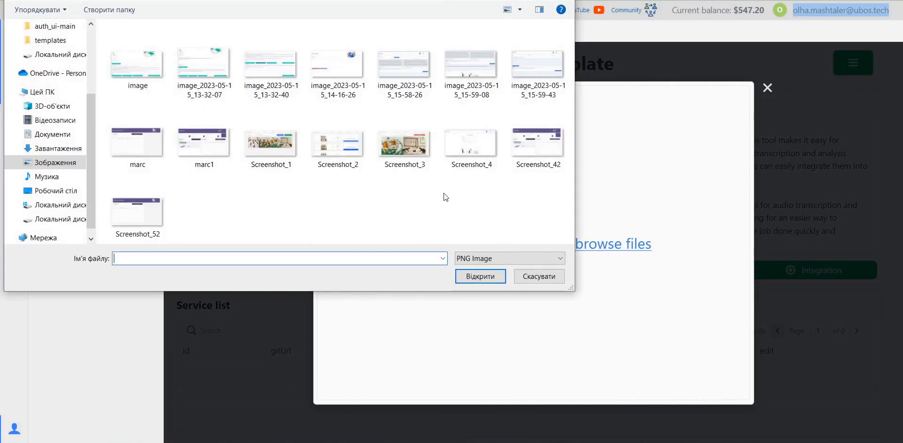
{"action": "double_click", "coordinate": [467, 84]}
{"action": "left_click", "coordinate": [357, 386]}
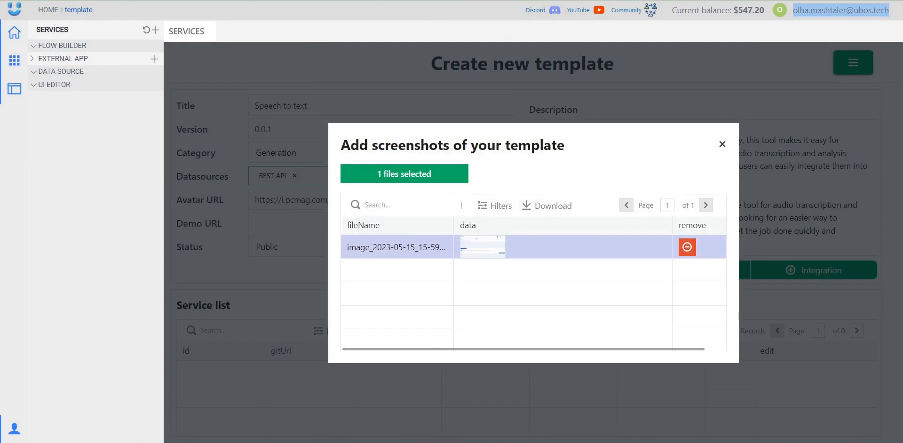
- Upload Screenshot_4.png as the third screenshot and close the screenshots dialog
{"action": "left_click", "coordinate": [424, 177]}
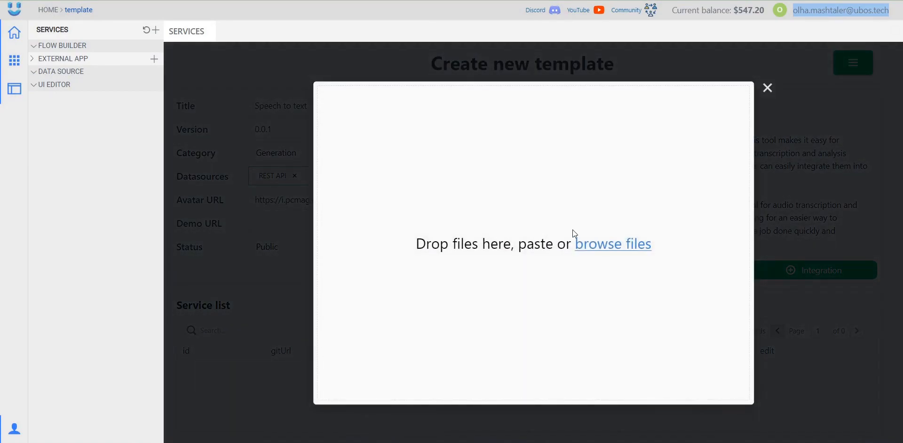
{"action": "left_click", "coordinate": [595, 248]}
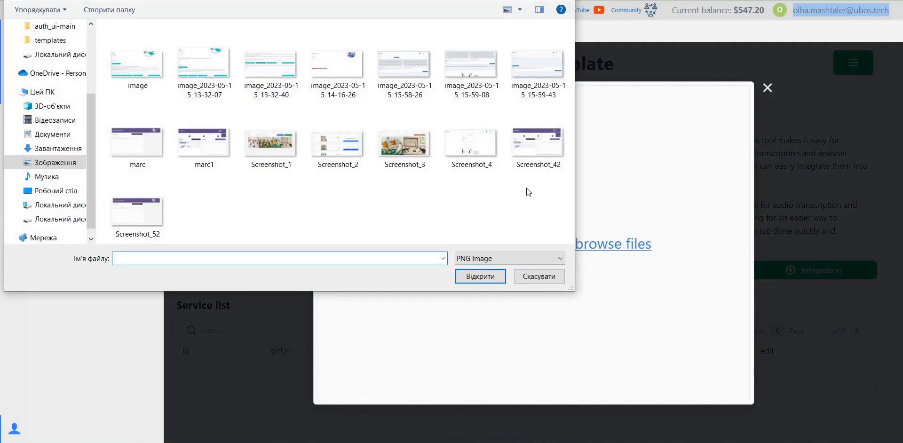
{"action": "double_click", "coordinate": [482, 149]}
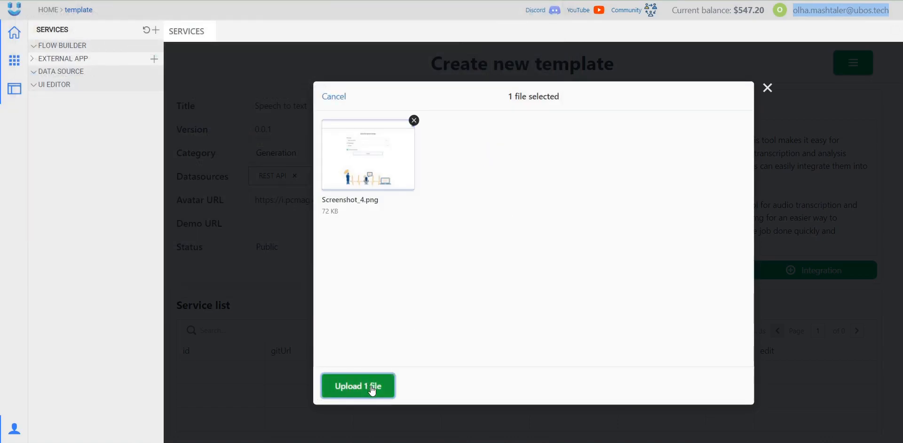
{"action": "left_click", "coordinate": [370, 385]}
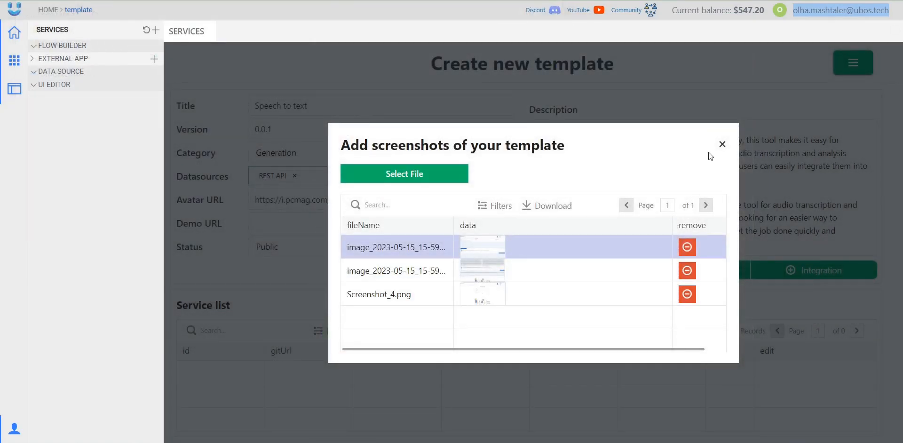
{"action": "left_click", "coordinate": [720, 145]}
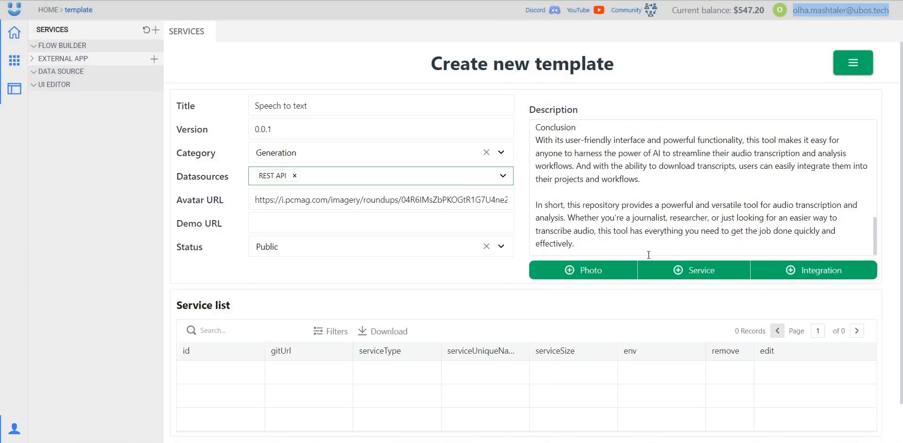
- Start a new service with the GitHub repository clone URL and branch master
{"action": "left_click", "coordinate": [710, 275]}
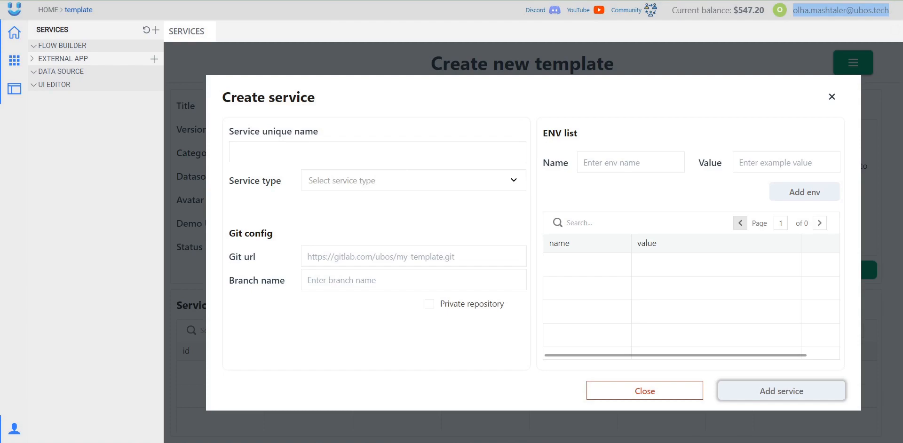
{"action": "left_click", "coordinate": [330, 1]}
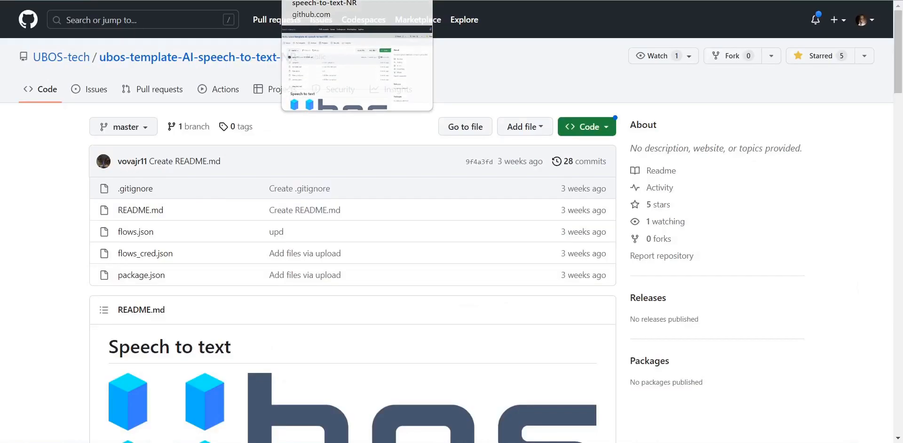
{"action": "left_click", "coordinate": [594, 129]}
{"action": "left_click", "coordinate": [592, 231]}
{"action": "key", "text": "ctrl+Tab"}
{"action": "left_click", "coordinate": [357, 257]}
{"action": "key", "text": "ctrl+v"}
{"action": "left_click", "coordinate": [357, 320]}
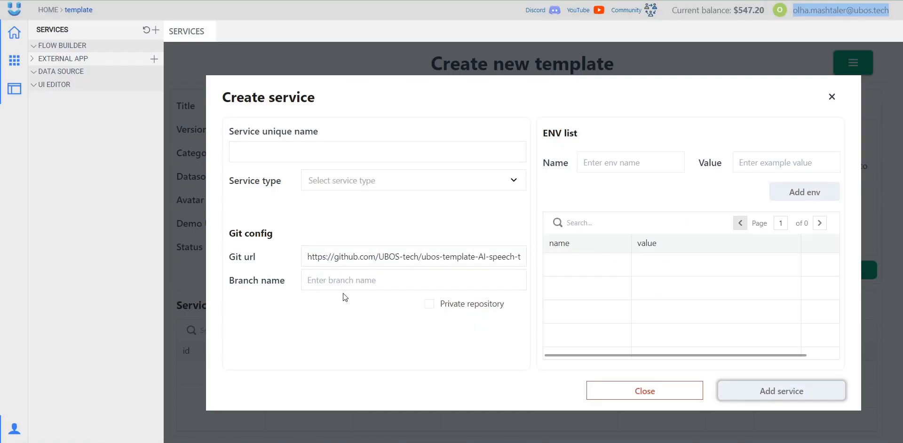
{"action": "left_click", "coordinate": [340, 283]}
{"action": "type", "text": "master"}
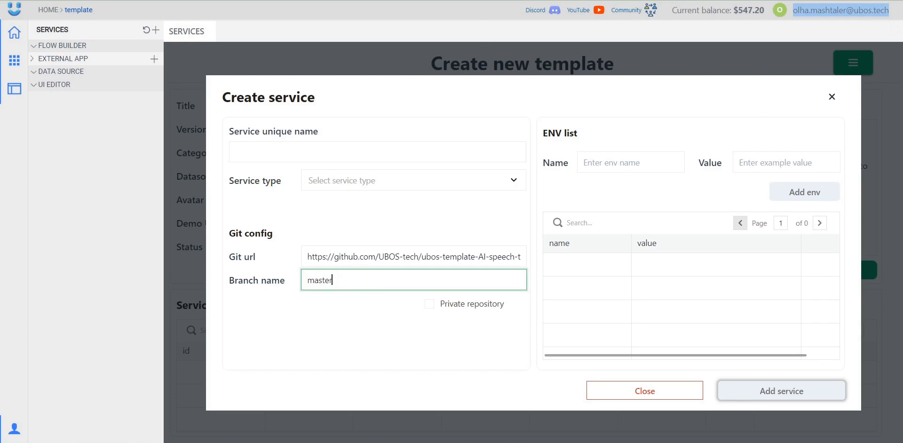
{"action": "left_click", "coordinate": [472, 1]}
{"action": "left_click", "coordinate": [358, 1]}
{"action": "left_click", "coordinate": [338, 296]}
- Name the service textToSpeechNR, type Node-red, size Small Node Red, and add it
{"action": "left_click", "coordinate": [302, 150]}
{"action": "type", "text": "tex"}
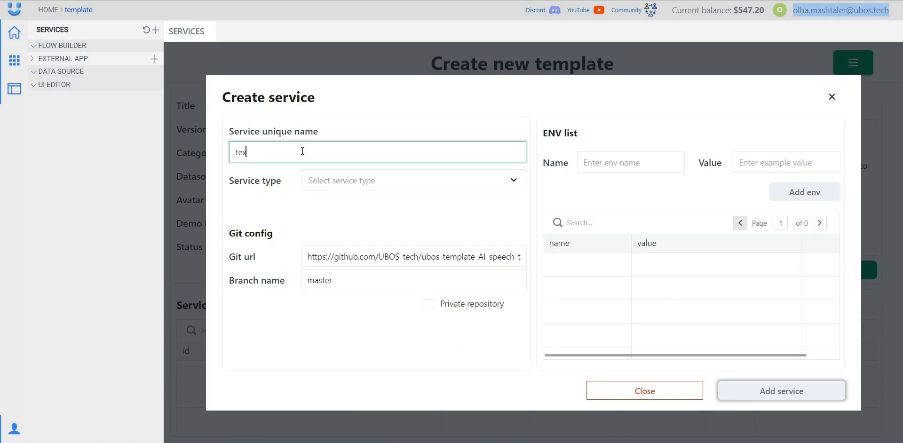
{"action": "type", "text": "tToSpeechNR"}
{"action": "key", "text": "ctrl+a"}
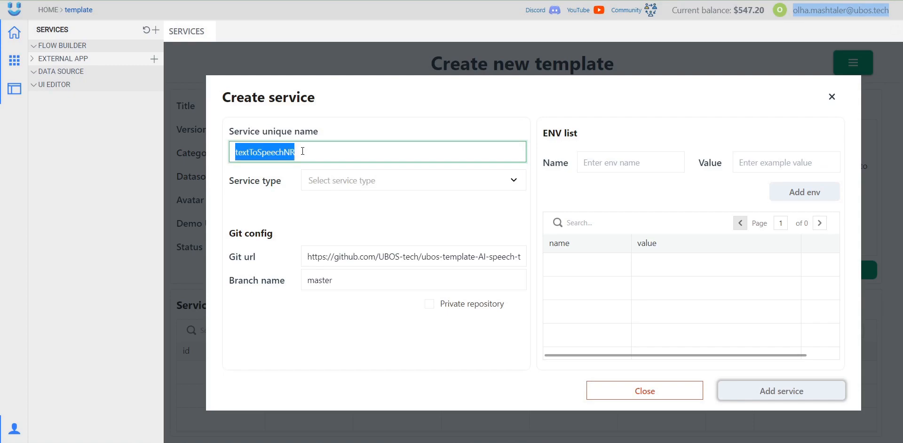
{"action": "left_click", "coordinate": [287, 190]}
{"action": "left_click", "coordinate": [344, 188]}
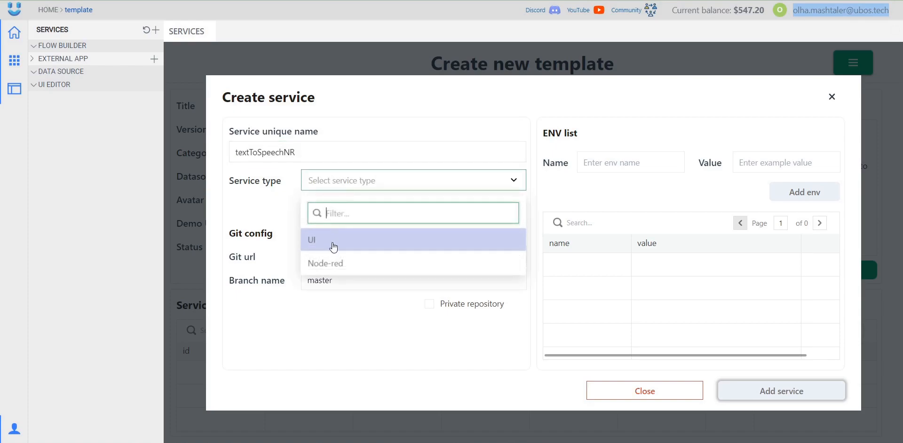
{"action": "left_click", "coordinate": [333, 271]}
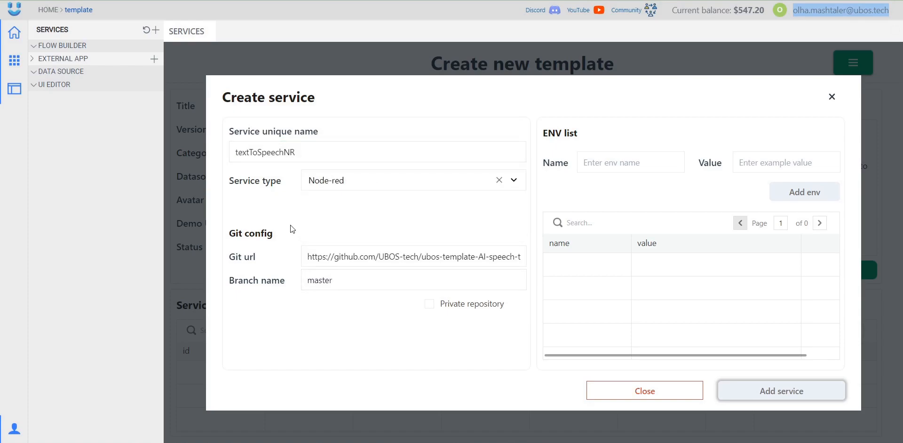
{"action": "left_click", "coordinate": [339, 204]}
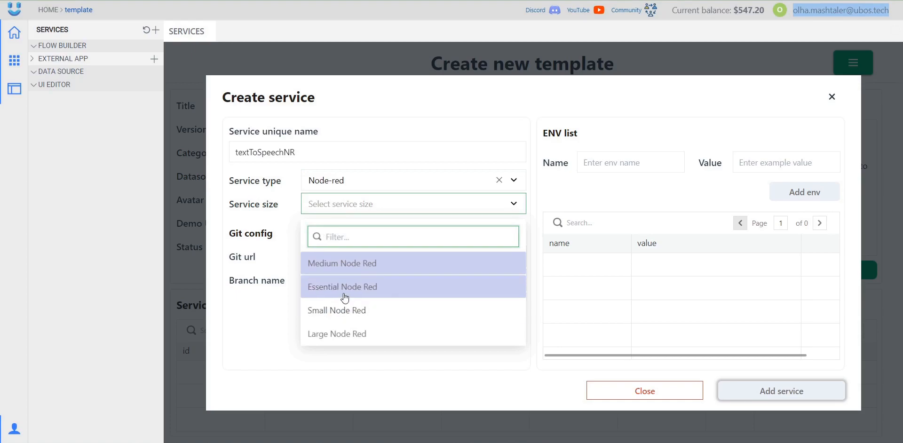
{"action": "left_click", "coordinate": [349, 281]}
{"action": "left_click", "coordinate": [644, 163]}
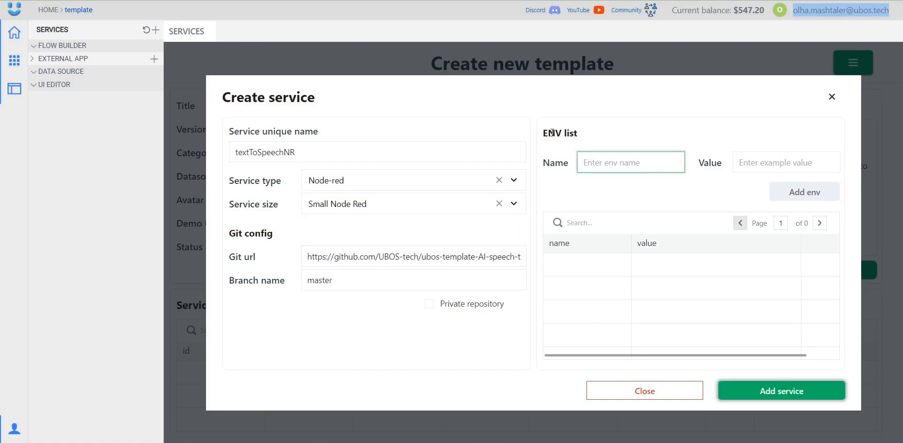
{"action": "left_click", "coordinate": [625, 198]}
{"action": "double_click", "coordinate": [276, 152]}
{"action": "key", "text": "ctrl+c"}
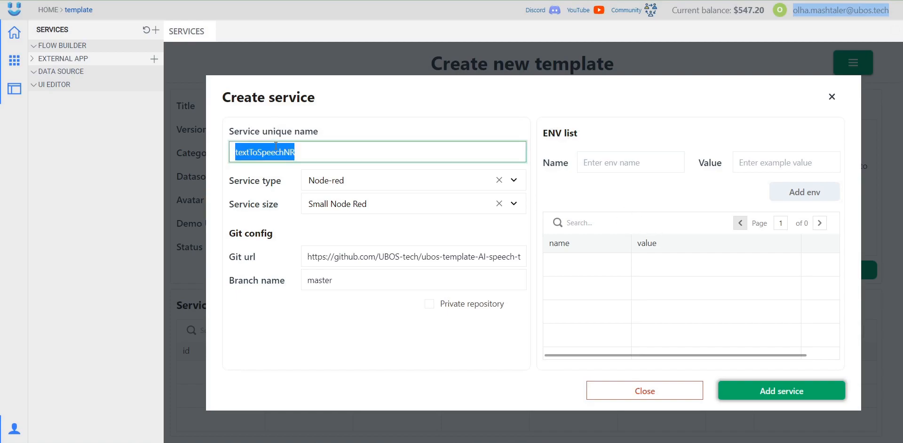
{"action": "left_click", "coordinate": [376, 127]}
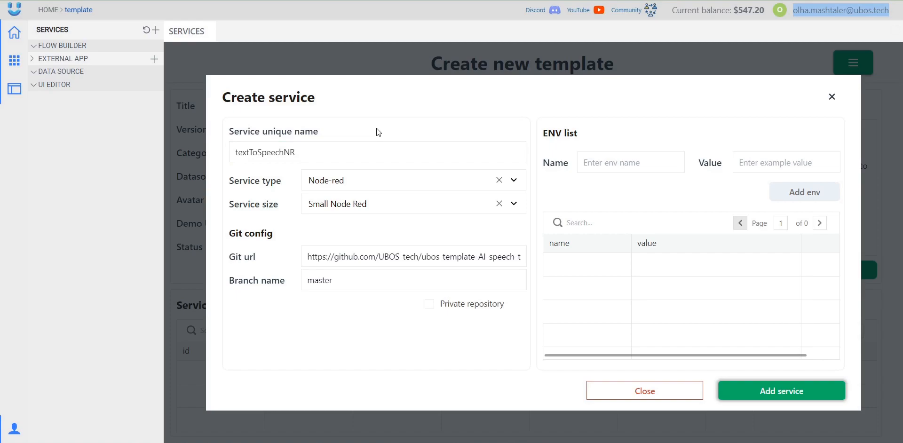
{"action": "left_click", "coordinate": [807, 395]}
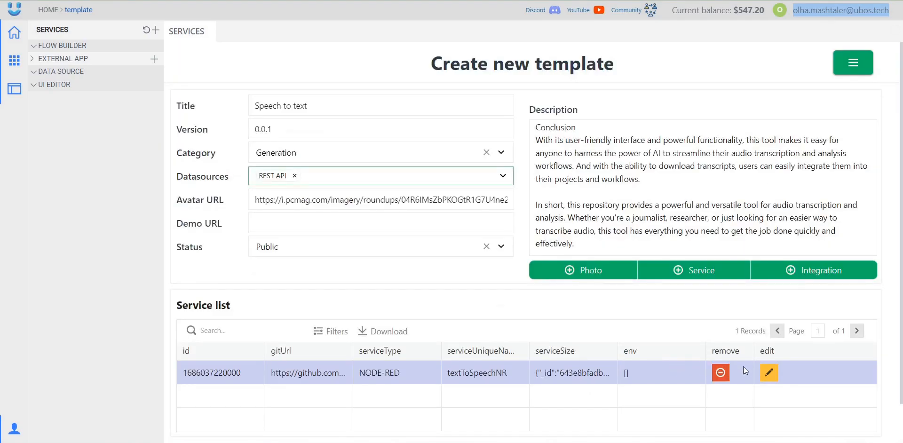
- Start another service named textToSpeechUI with type UI and size Small UI Editor
{"action": "scroll", "coordinate": [619, 262], "scroll_direction": "down", "scroll_amount": 2}
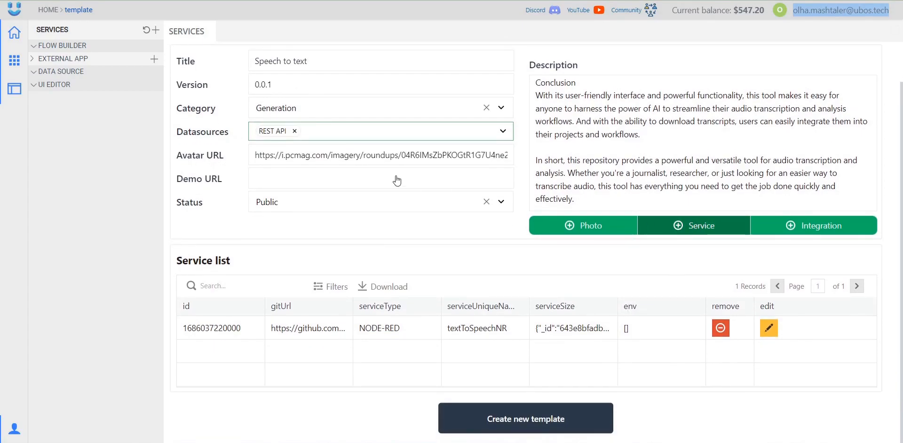
{"action": "left_click", "coordinate": [316, 148]}
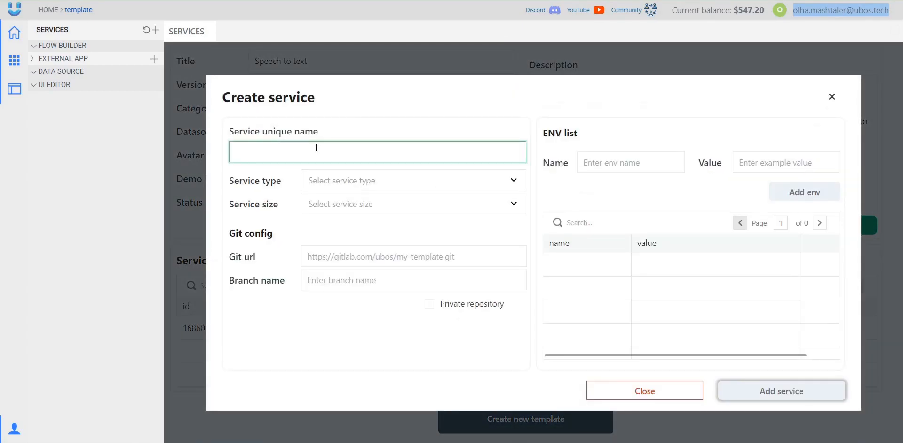
{"action": "key", "text": "ctrl+v"}
{"action": "left_click_drag", "start_coordinate": [286, 148], "coordinate": [297, 151]}
{"action": "key", "text": "BackSpace"}
{"action": "type", "text": "UI"}
{"action": "left_click", "coordinate": [317, 181]}
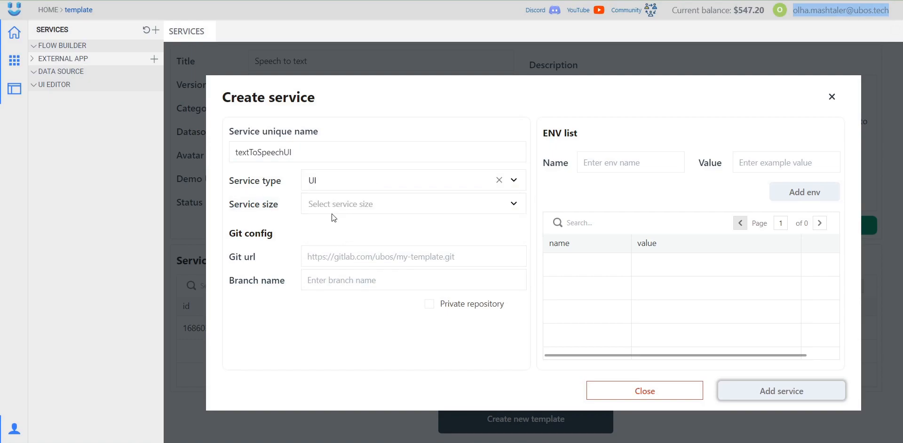
{"action": "left_click", "coordinate": [333, 210]}
{"action": "left_click", "coordinate": [337, 312]}
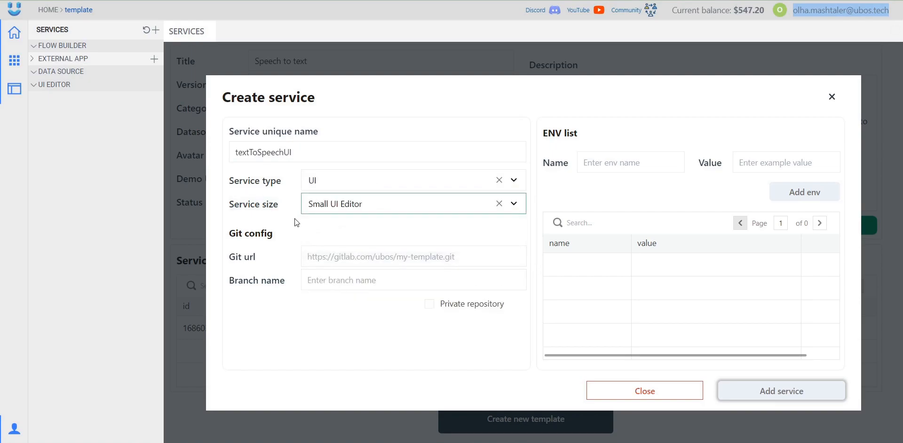
- Enter environment variable nr with value $textToSpeechNR
{"action": "left_click", "coordinate": [625, 158]}
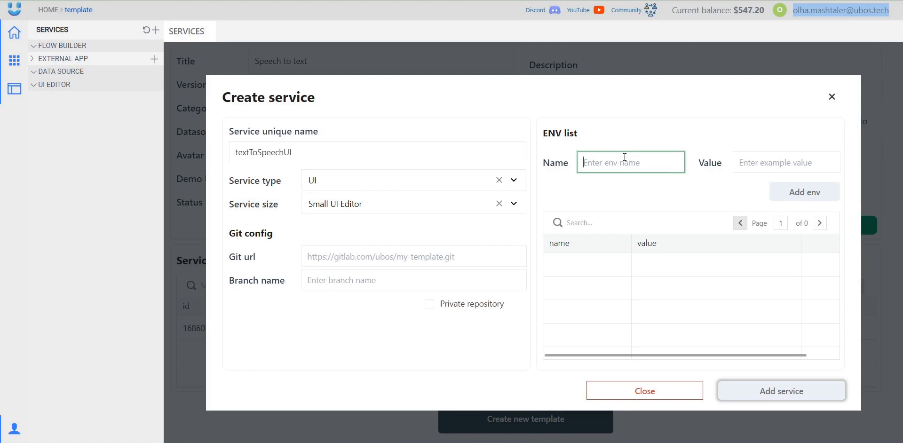
{"action": "type", "text": "nr"}
{"action": "left_click", "coordinate": [753, 162]}
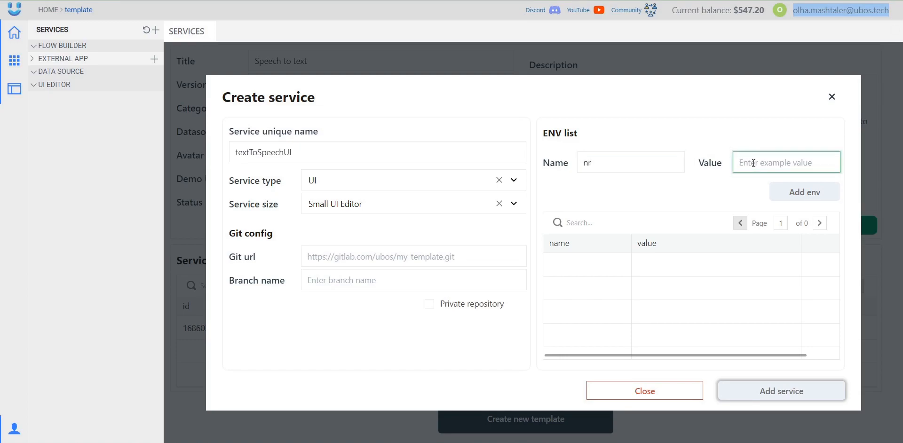
{"action": "type", "text": "$textToSpeechNR"}
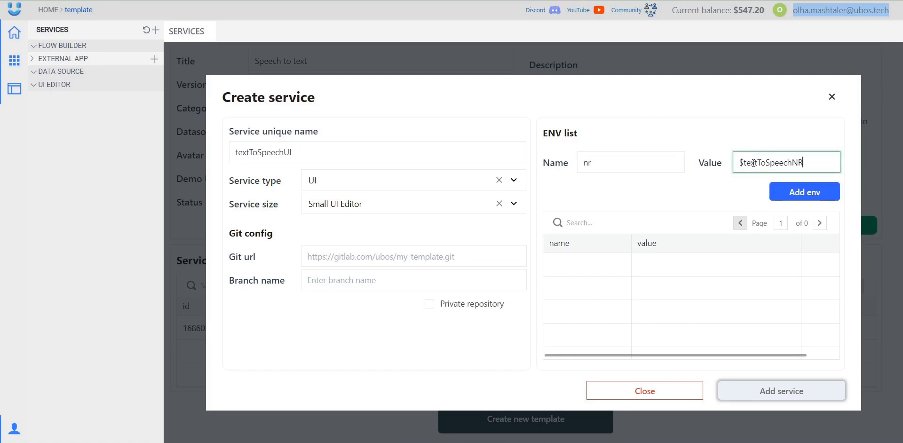
{"action": "left_click", "coordinate": [745, 178]}
{"action": "left_click_drag", "start_coordinate": [744, 161], "coordinate": [737, 161]}
{"action": "left_click_drag", "start_coordinate": [809, 165], "coordinate": [750, 174]}
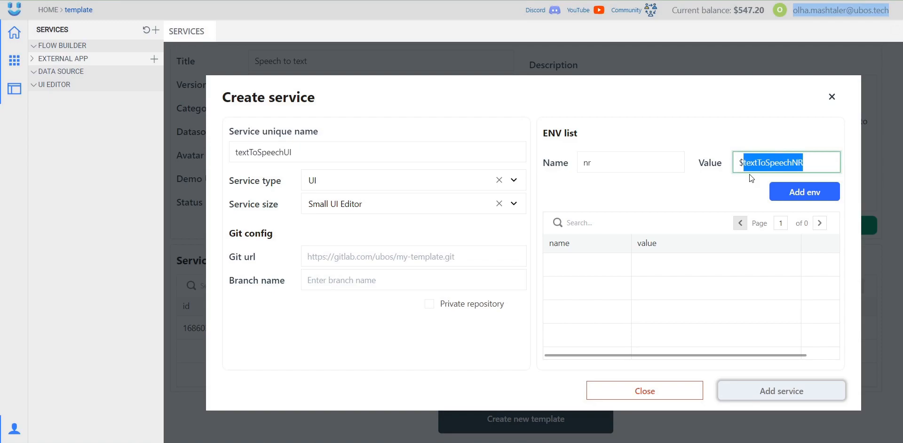
{"action": "left_click", "coordinate": [749, 174]}
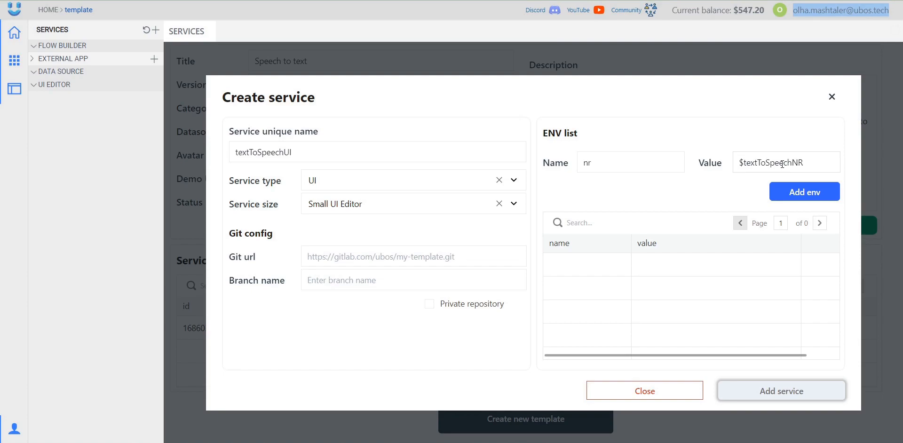
{"action": "triple_click", "coordinate": [782, 164]}
{"action": "left_click", "coordinate": [737, 183]}
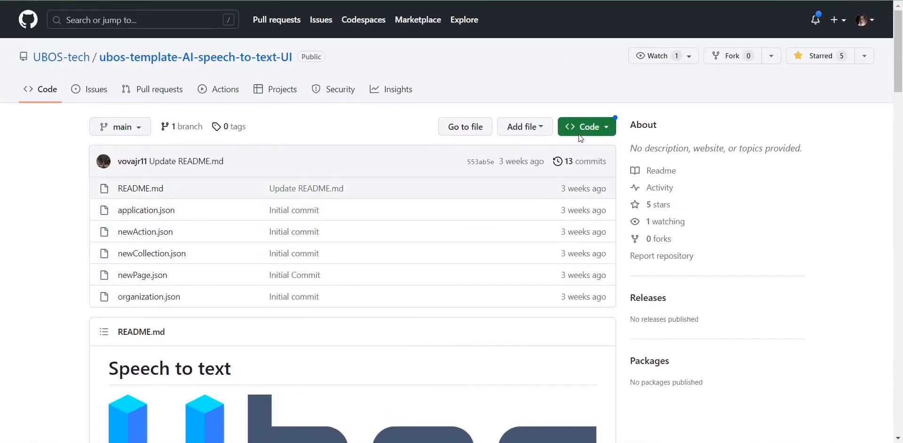
- Paste the speech-to-text-UI repository clone URL, set branch main, and add the nr env entry
{"action": "left_click", "coordinate": [580, 134]}
{"action": "left_click", "coordinate": [582, 230]}
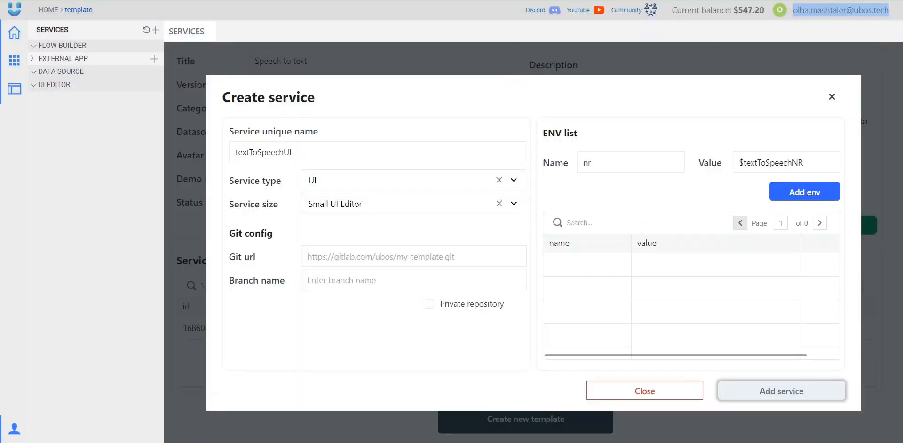
{"action": "left_click", "coordinate": [381, 258]}
{"action": "key", "text": "ctrl+v"}
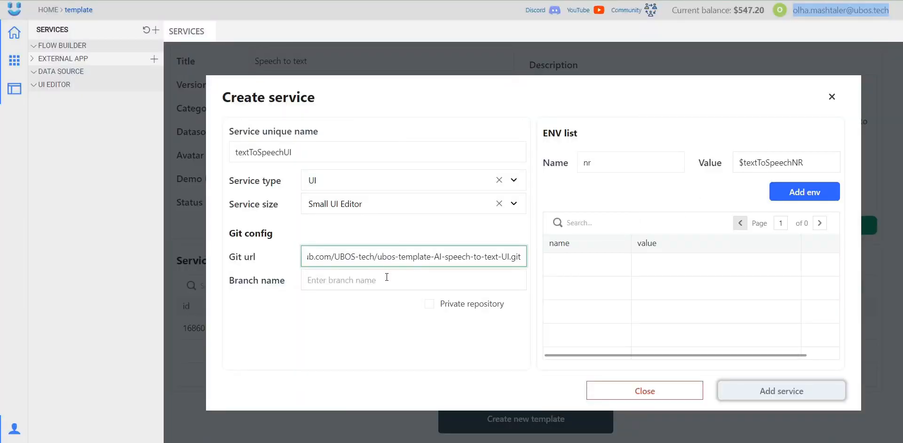
{"action": "left_click", "coordinate": [381, 280]}
{"action": "type", "text": "main"}
{"action": "left_click", "coordinate": [375, 316]}
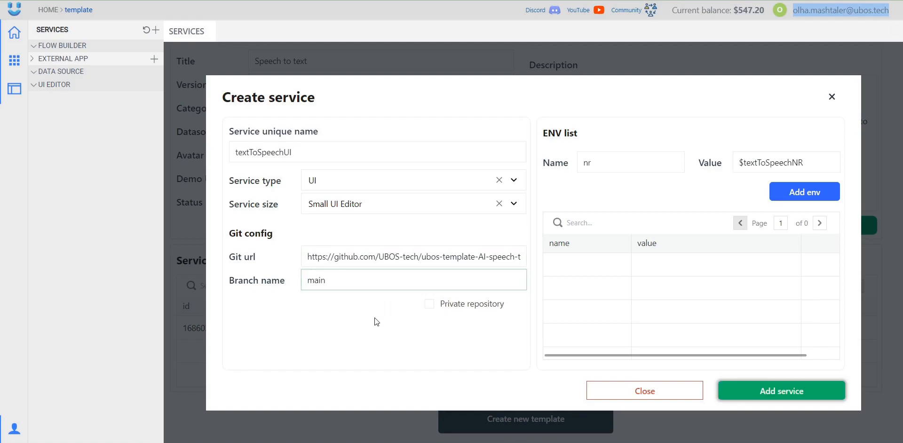
{"action": "left_click", "coordinate": [802, 192]}
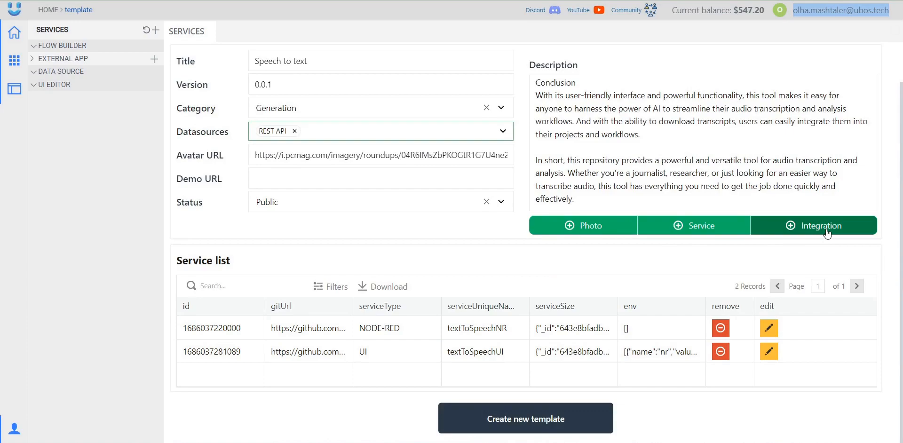
- Open the Integration dialog below the template description
{"action": "left_click", "coordinate": [827, 234]}
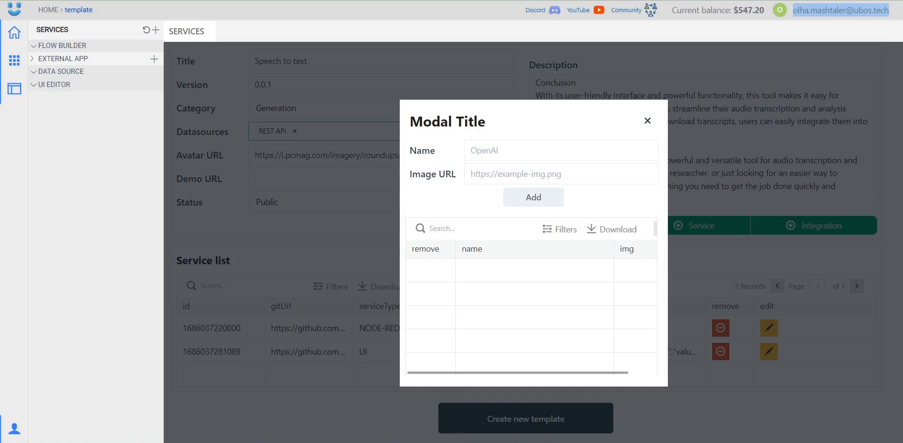
- Add an integration named OpenAI with its Wikimedia logo image URL, then close the integration form
{"action": "left_click", "coordinate": [840, 10]}
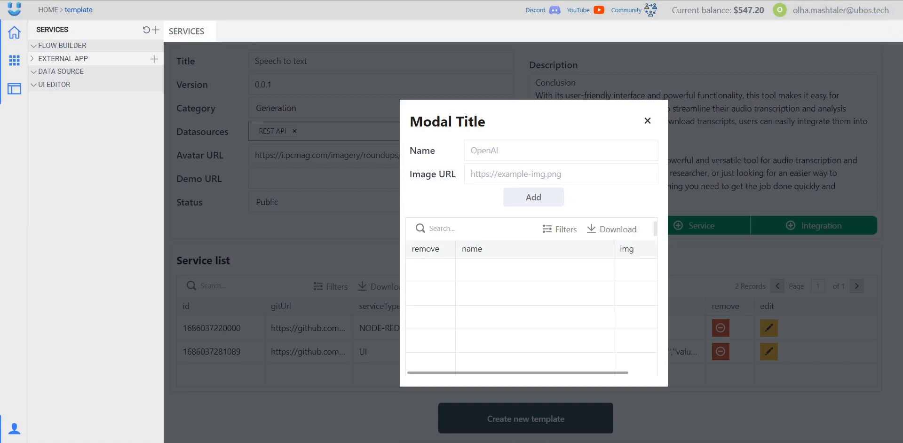
{"action": "left_click", "coordinate": [517, 172]}
{"action": "key", "text": "ctrl+v"}
{"action": "left_click", "coordinate": [518, 154]}
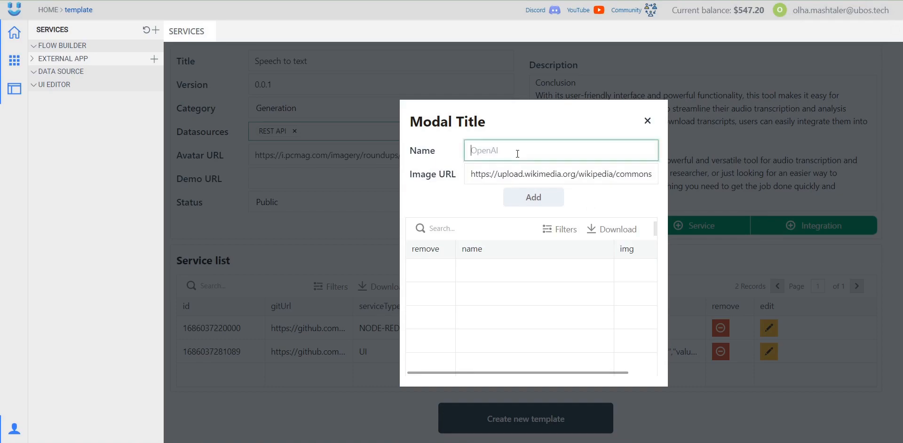
{"action": "type", "text": "OpenAI"}
{"action": "left_click", "coordinate": [519, 133]}
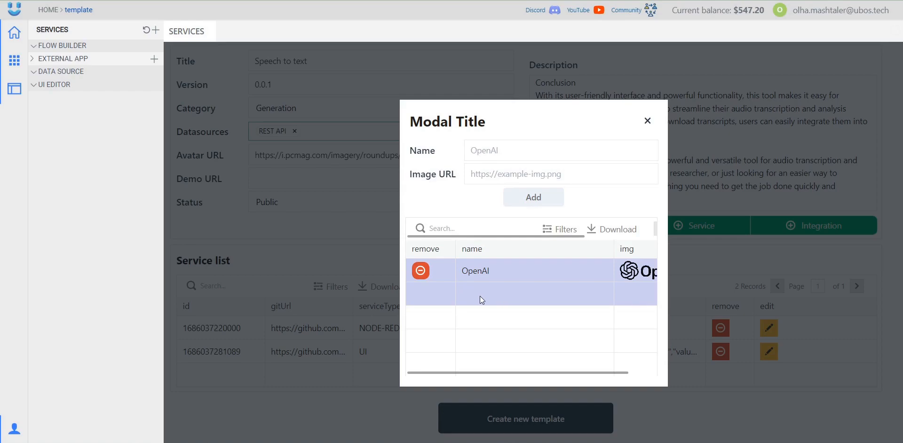
{"action": "left_click", "coordinate": [660, 113]}
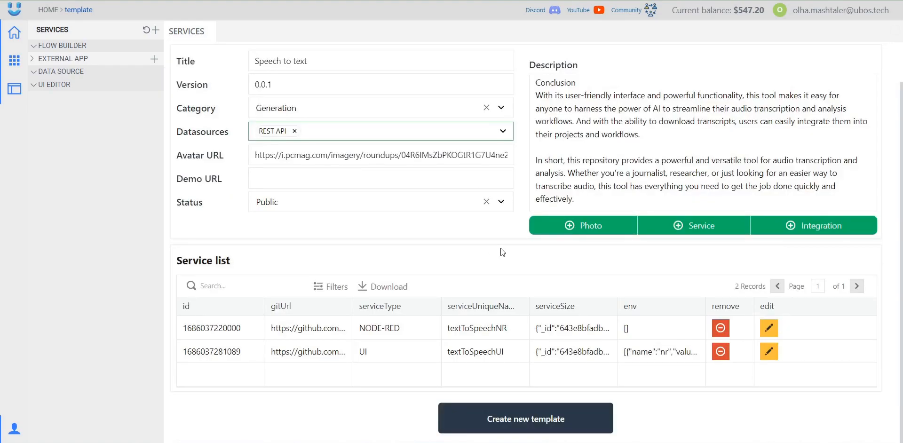
- Create the Speech to text template and look over its full description
{"action": "left_click", "coordinate": [547, 429]}
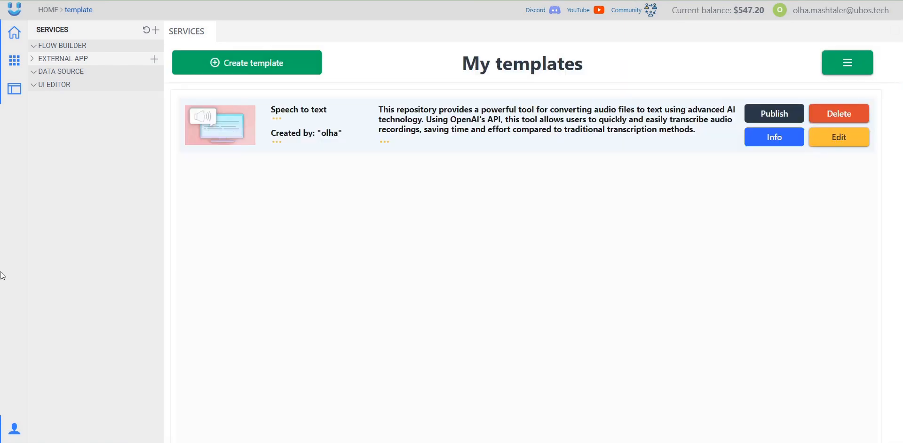
{"action": "double_click", "coordinate": [328, 135]}
{"action": "left_click", "coordinate": [332, 198]}
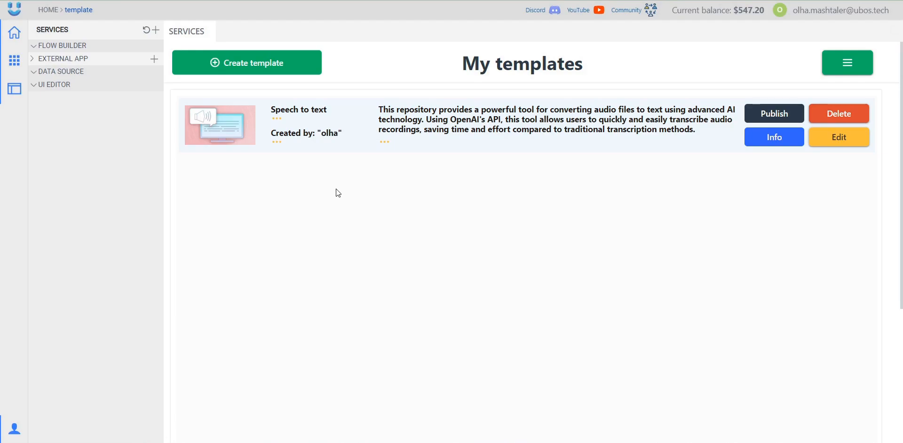
{"action": "left_click", "coordinate": [384, 142]}
{"action": "left_click", "coordinate": [729, 189]}
- View the template's details page and its second and third screenshots, then return to My templates
{"action": "left_click", "coordinate": [792, 147]}
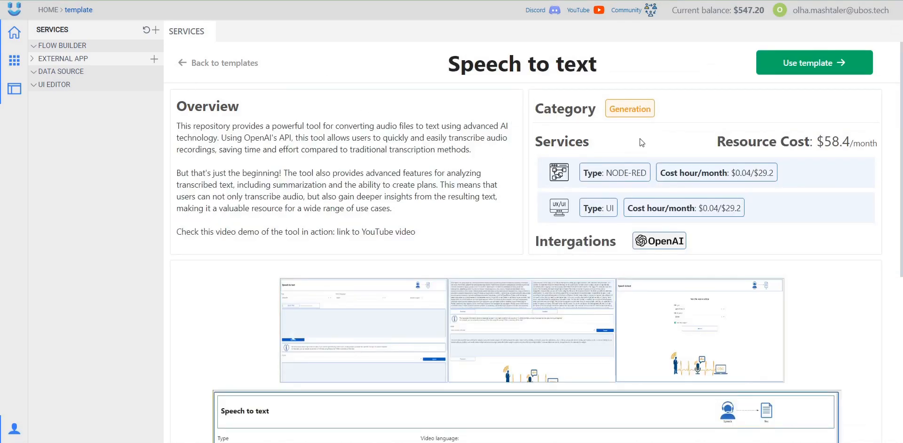
{"action": "scroll", "coordinate": [499, 212], "scroll_direction": "down", "scroll_amount": 5}
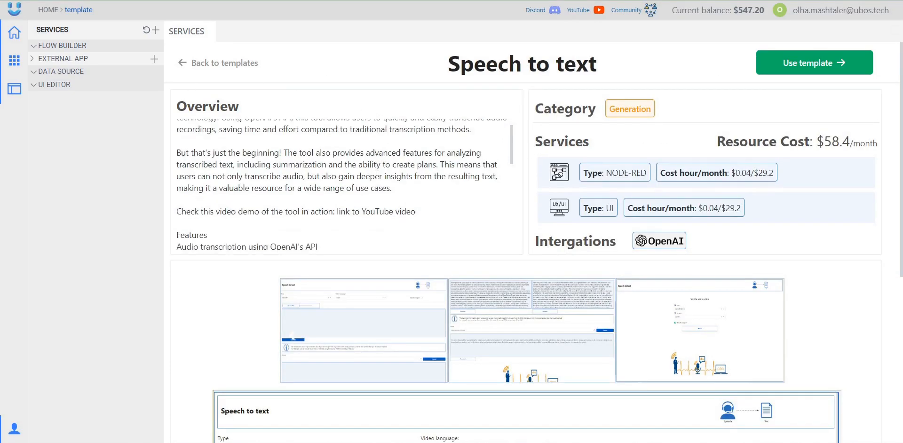
{"action": "scroll", "coordinate": [794, 273], "scroll_direction": "down", "scroll_amount": 5}
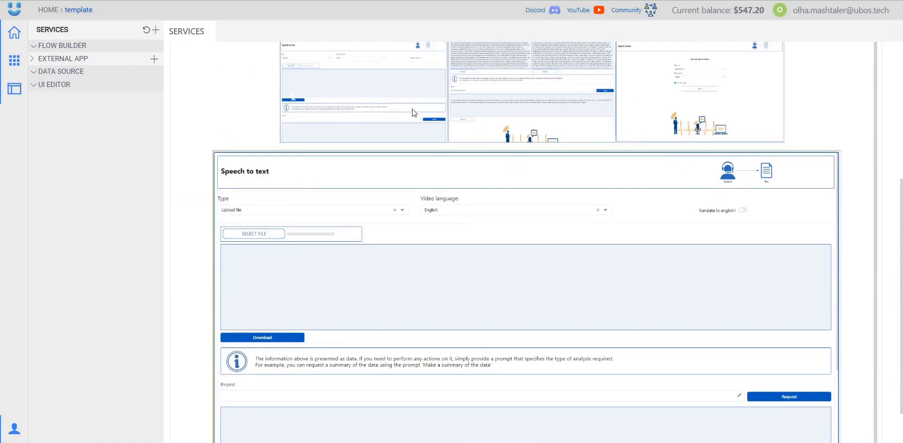
{"action": "left_click", "coordinate": [547, 106]}
{"action": "left_click", "coordinate": [619, 106]}
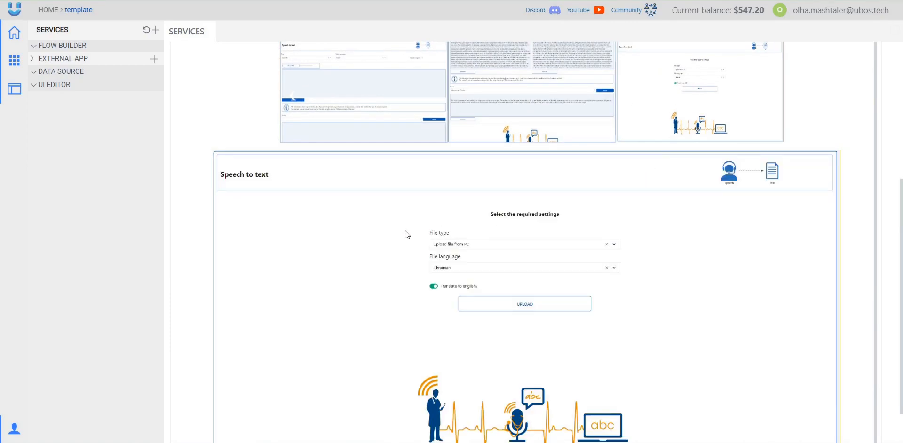
{"action": "scroll", "coordinate": [327, 242], "scroll_direction": "up", "scroll_amount": 5}
{"action": "left_click", "coordinate": [214, 69]}
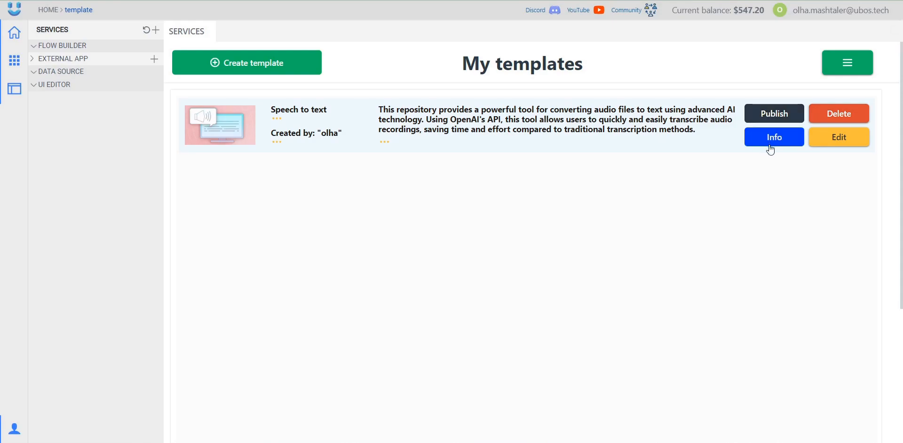
- Publish the Speech to text template and confirm with Yes
{"action": "left_click", "coordinate": [775, 116]}
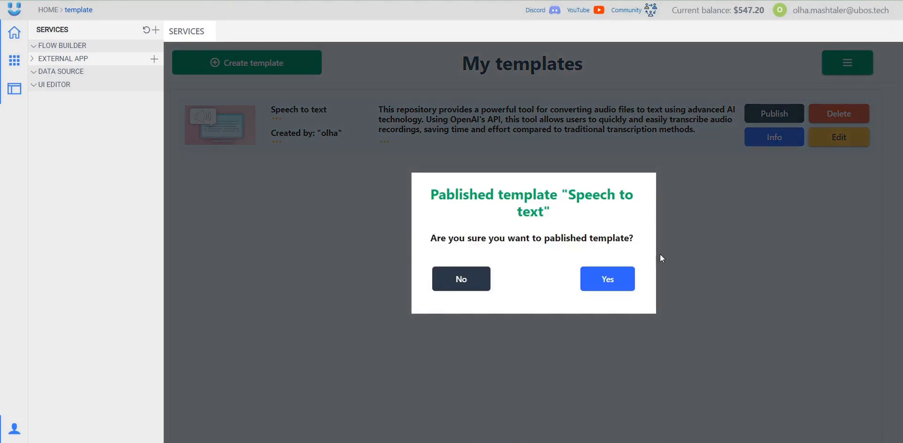
{"action": "left_click", "coordinate": [602, 283]}
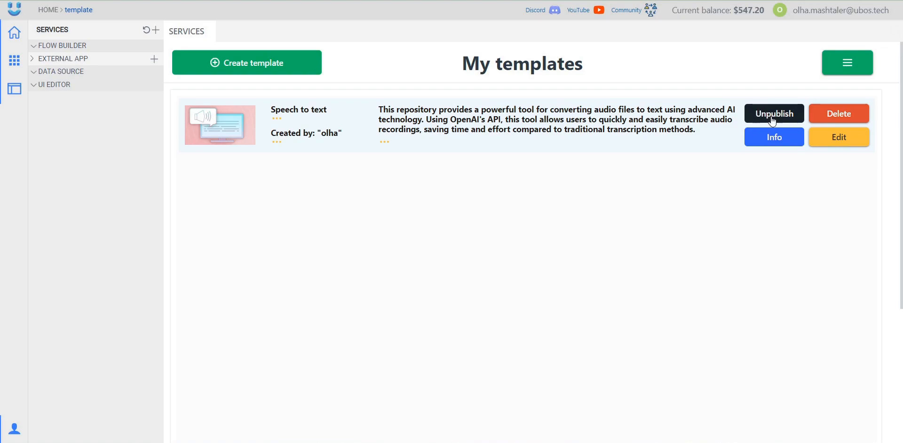
{"action": "left_click", "coordinate": [843, 74]}
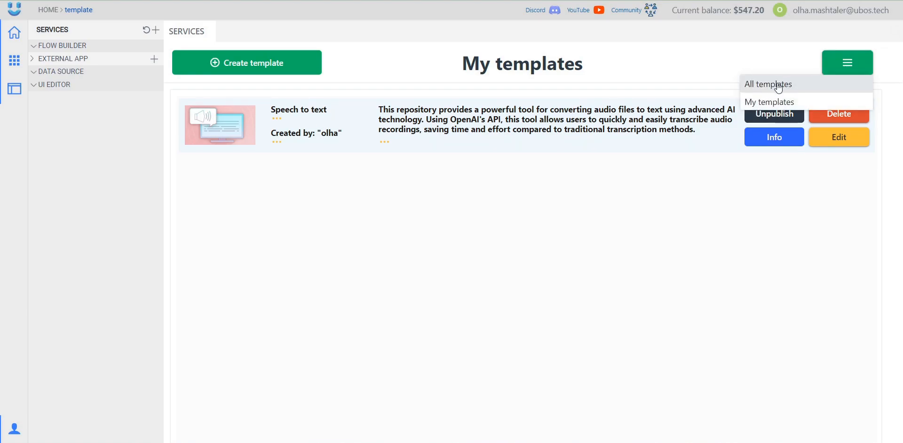
- From All templates, install Speech to text into the 'template' workspace using Advanced Mode
{"action": "left_click", "coordinate": [777, 85]}
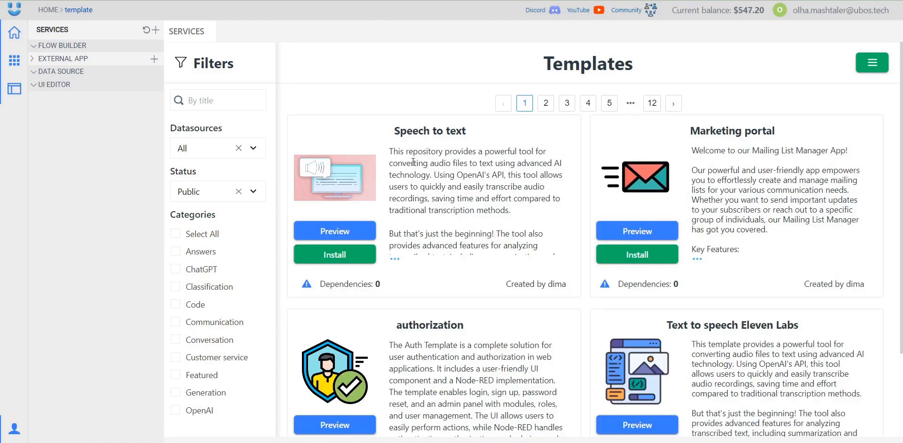
{"action": "left_click_drag", "start_coordinate": [402, 127], "coordinate": [467, 134]}
{"action": "left_click", "coordinate": [466, 147]}
{"action": "left_click", "coordinate": [332, 257]}
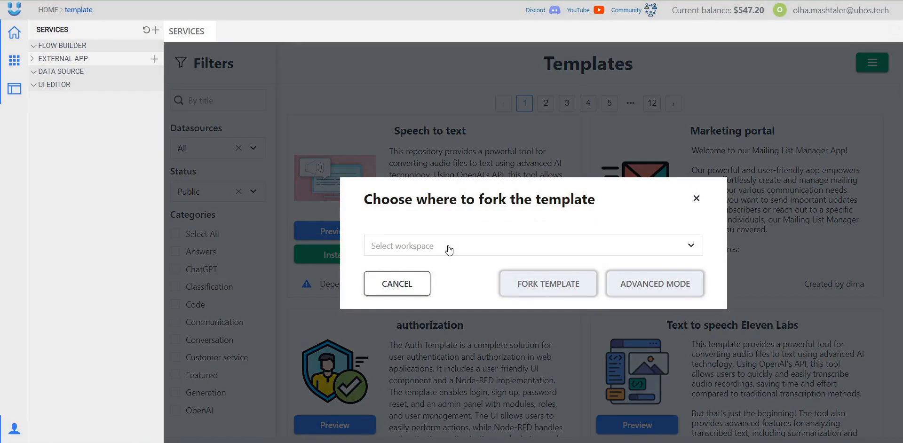
{"action": "left_click", "coordinate": [405, 246]}
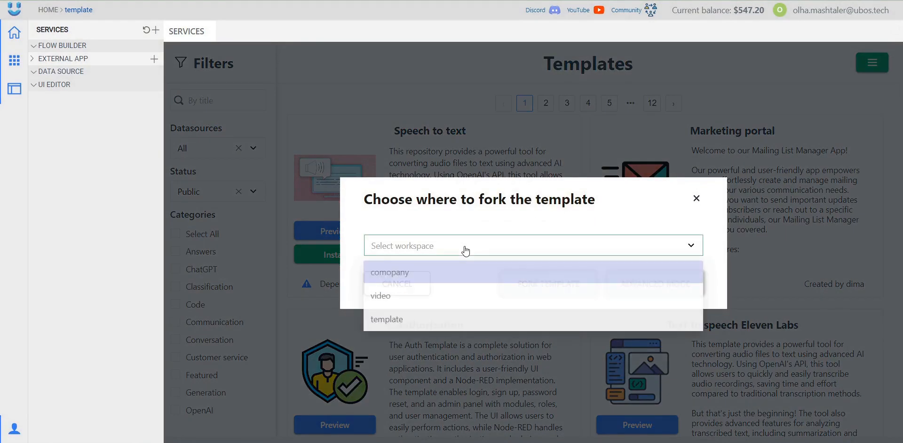
{"action": "left_click", "coordinate": [407, 320]}
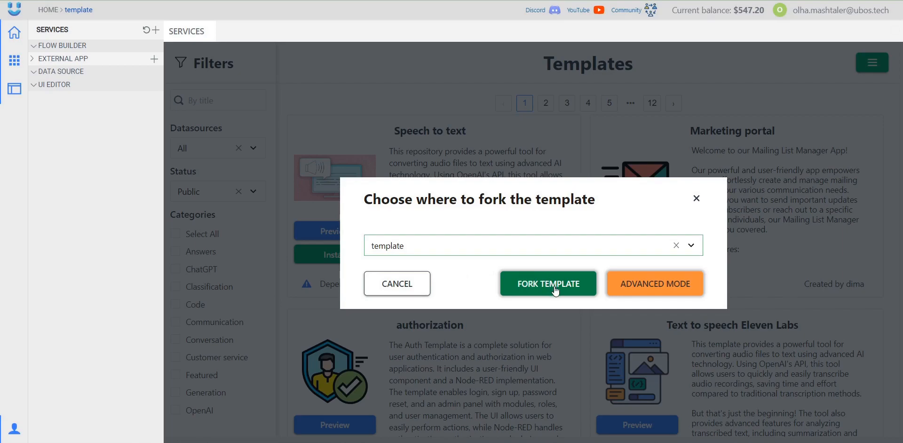
{"action": "left_click", "coordinate": [643, 284]}
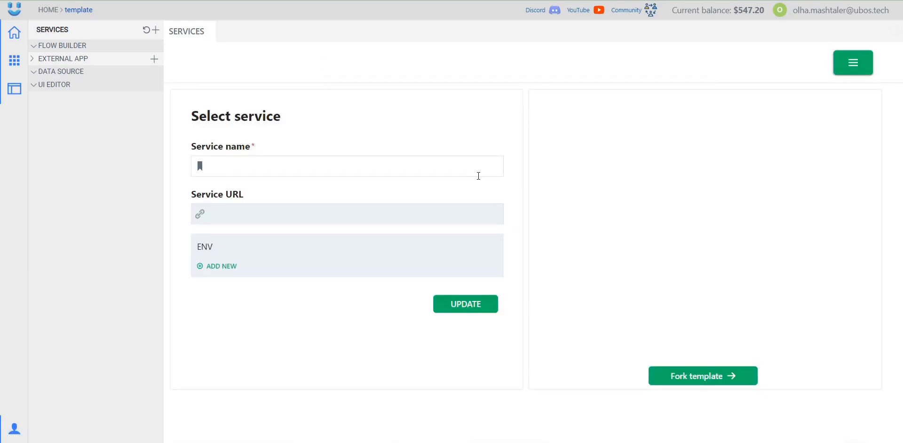
- Review the textToSpeechNR service settings, including its service name
{"action": "left_click", "coordinate": [661, 141]}
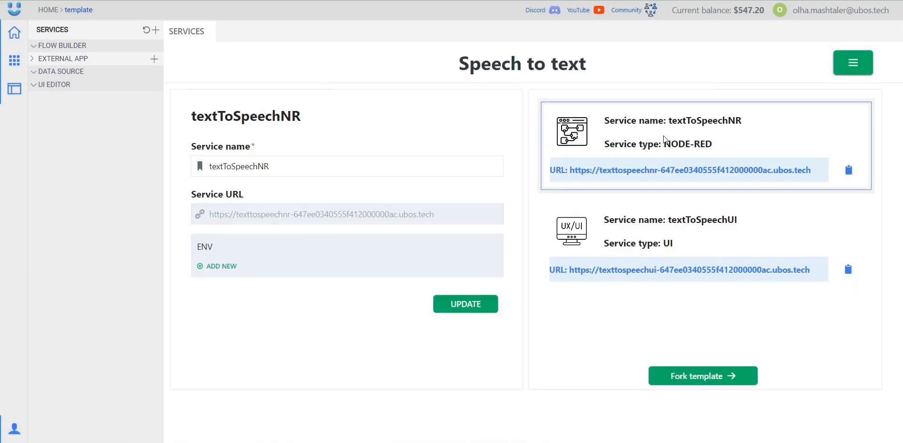
{"action": "left_click", "coordinate": [259, 172]}
{"action": "double_click", "coordinate": [259, 172]}
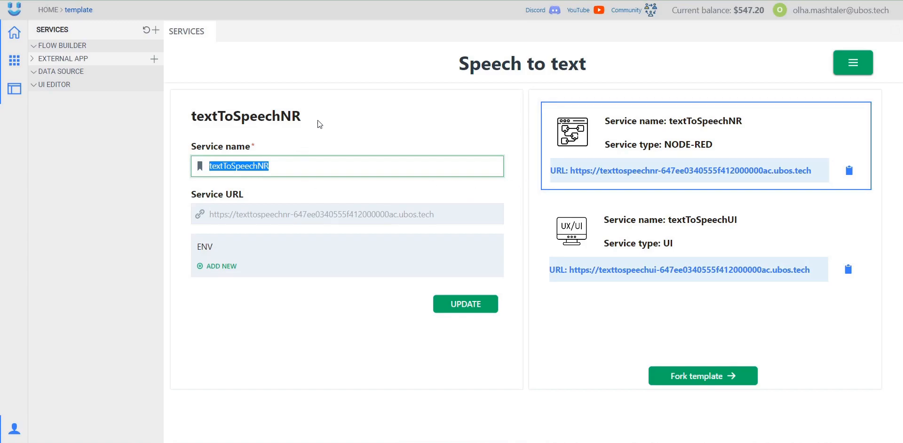
{"action": "double_click", "coordinate": [207, 117]}
{"action": "left_click", "coordinate": [325, 121]}
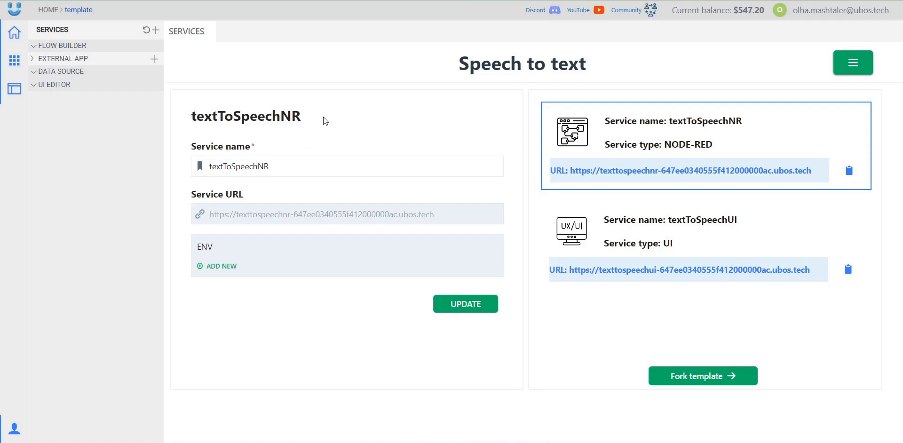
- Check textToSpeechUI's nr ENV variable and its URL value, then fork the template
{"action": "left_click", "coordinate": [544, 219]}
{"action": "scroll", "coordinate": [340, 304], "scroll_direction": "down", "scroll_amount": 2}
{"action": "scroll", "coordinate": [340, 304], "scroll_direction": "up", "scroll_amount": 2}
{"action": "scroll", "coordinate": [387, 358], "scroll_direction": "down", "scroll_amount": 2}
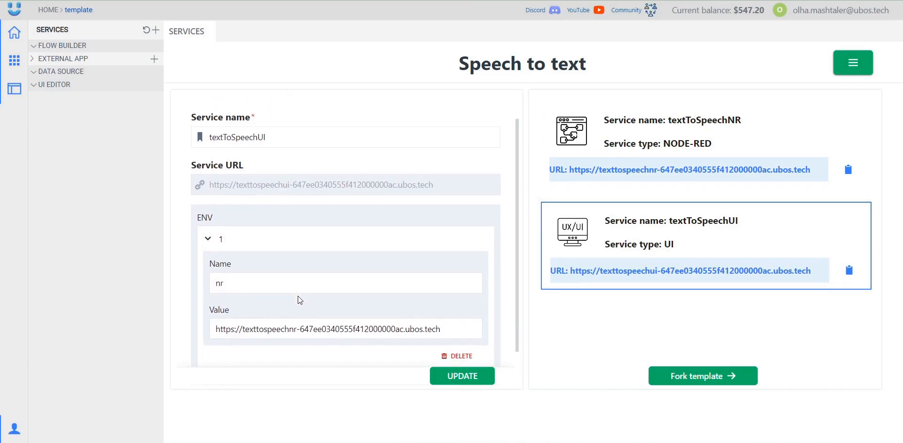
{"action": "left_click", "coordinate": [287, 249]}
{"action": "left_click", "coordinate": [464, 284]}
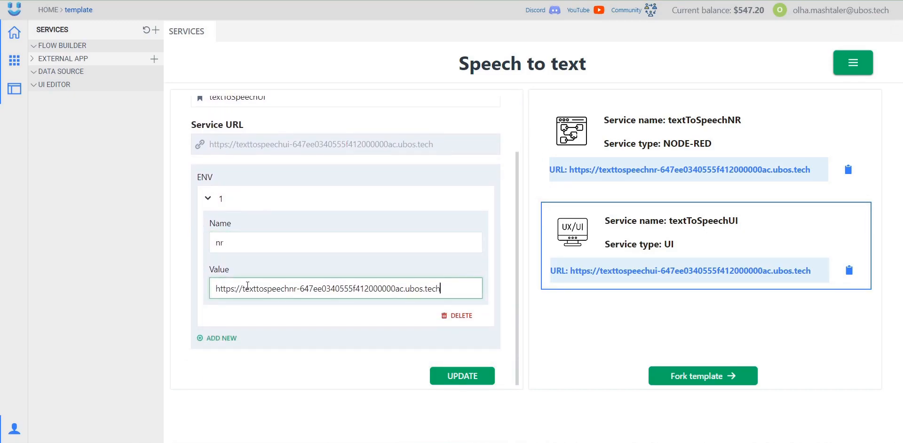
{"action": "left_click", "coordinate": [701, 378]}
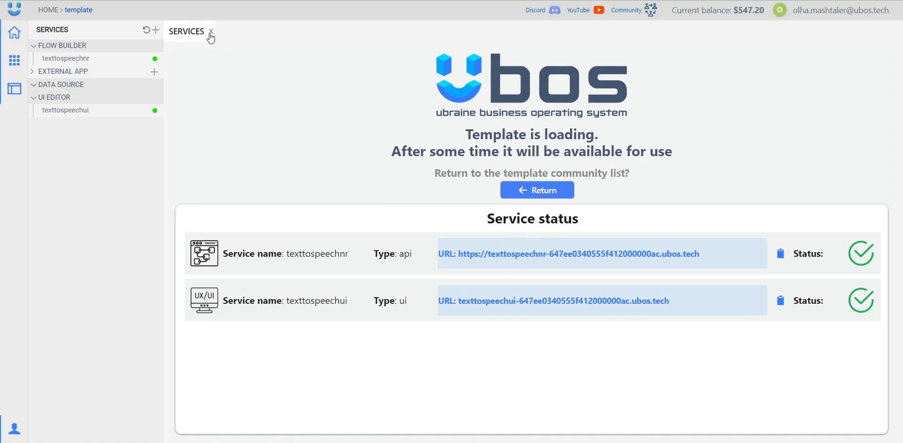
- Browse texttospeechui's Setting page in the UI Editor, then show texttospeechnr's Flow 1 in Node-RED
{"action": "left_click", "coordinate": [212, 32]}
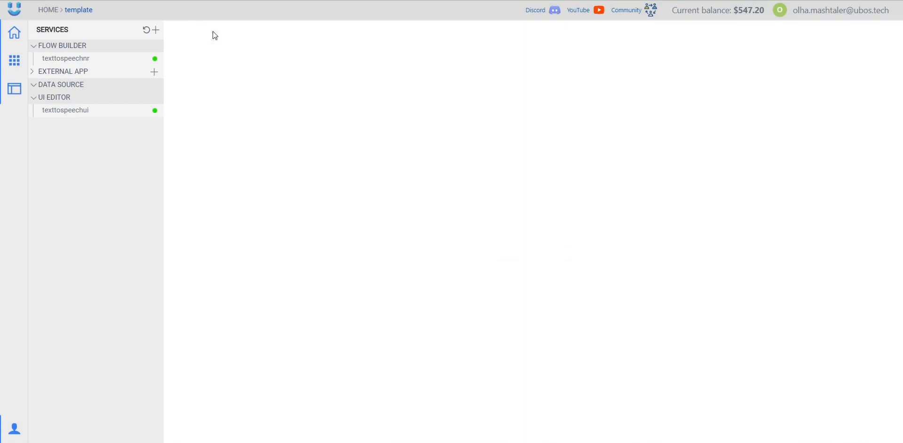
{"action": "left_click", "coordinate": [73, 112]}
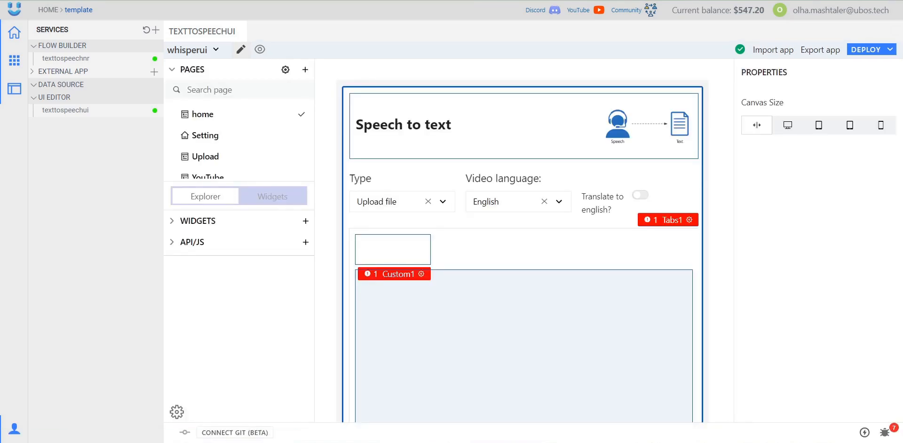
{"action": "scroll", "coordinate": [395, 237], "scroll_direction": "down", "scroll_amount": 1}
{"action": "scroll", "coordinate": [393, 236], "scroll_direction": "up", "scroll_amount": 1}
{"action": "scroll", "coordinate": [238, 156], "scroll_direction": "down", "scroll_amount": 1}
{"action": "scroll", "coordinate": [235, 163], "scroll_direction": "up", "scroll_amount": 1}
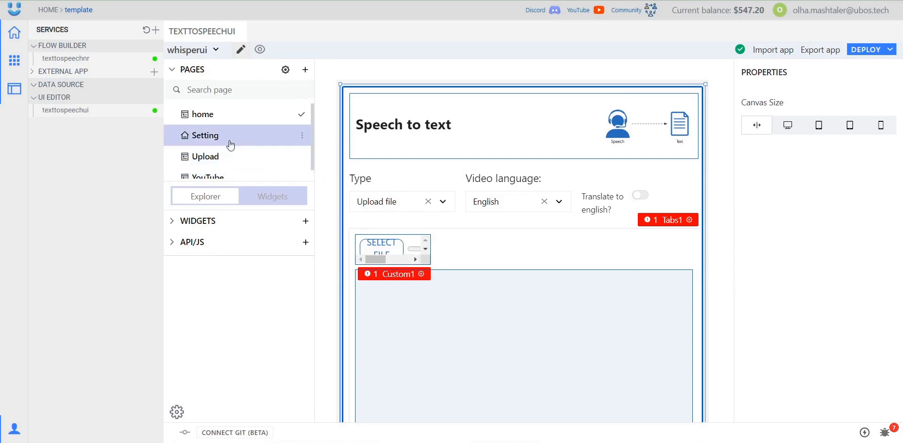
{"action": "left_click", "coordinate": [228, 143]}
{"action": "scroll", "coordinate": [335, 187], "scroll_direction": "down", "scroll_amount": 5}
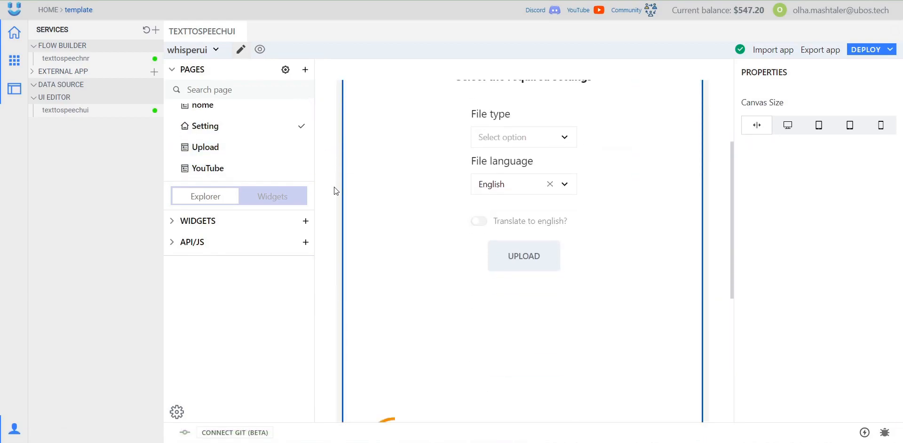
{"action": "scroll", "coordinate": [329, 183], "scroll_direction": "up", "scroll_amount": 5}
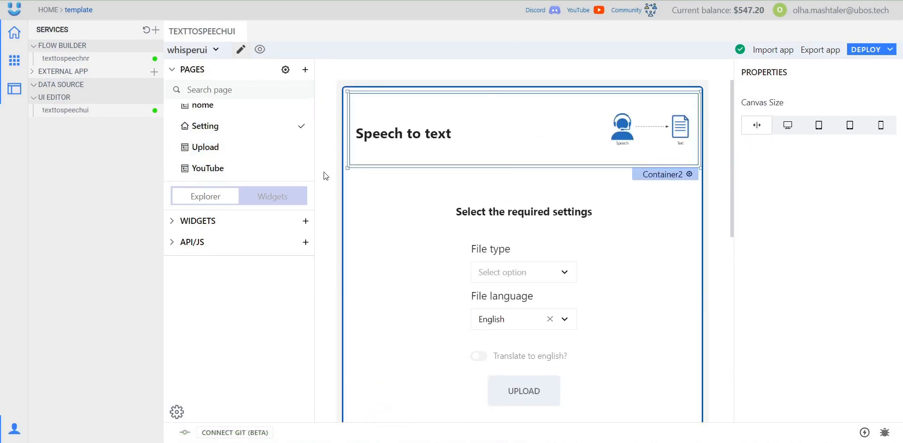
{"action": "left_click", "coordinate": [56, 60]}
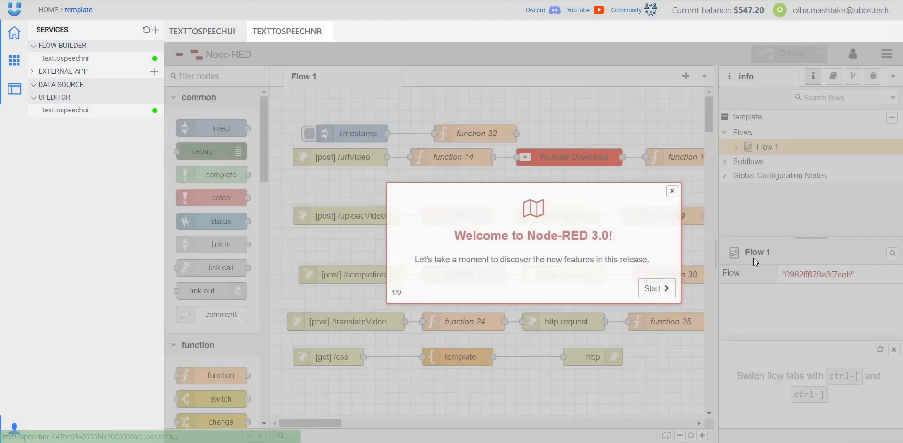
- Dismiss the Node-RED welcome tour, close the flow and UI editor tabs, and open TemplateManager
{"action": "left_click", "coordinate": [672, 190]}
{"action": "left_click_drag", "start_coordinate": [334, 425], "coordinate": [312, 430]}
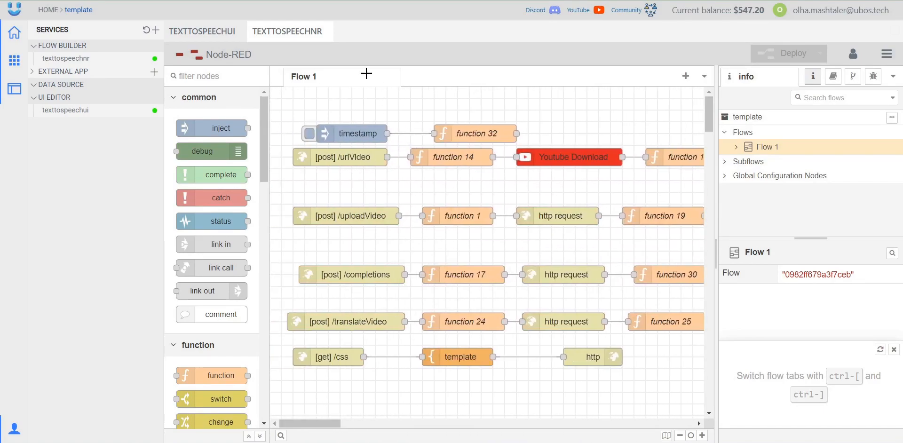
{"action": "left_click", "coordinate": [328, 32]}
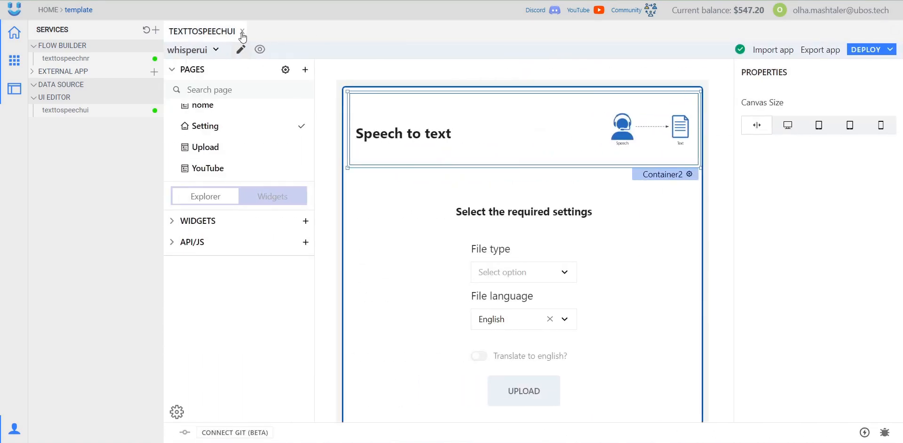
{"action": "left_click", "coordinate": [238, 31]}
{"action": "left_click", "coordinate": [14, 88]}
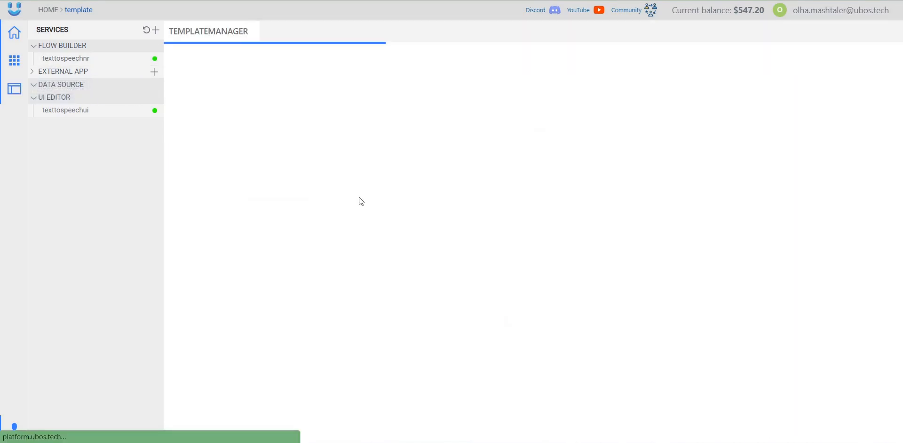